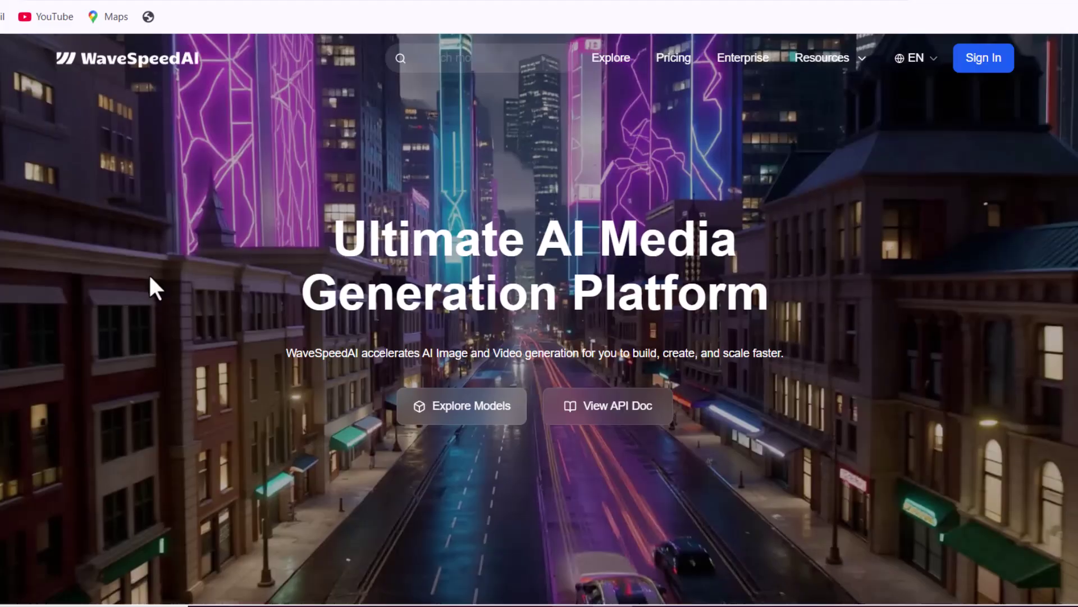
Step: Look over the WaveSpeedAI homepage and sign in to the account
scroll(150, 277, down, 20)
scroll(344, 351, up, 20)
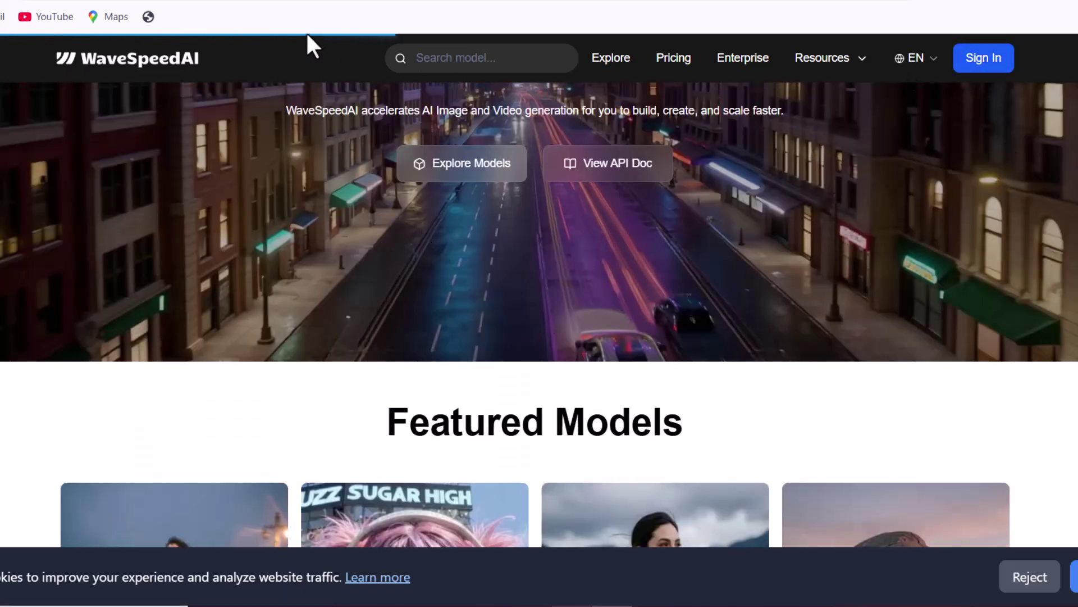
click(568, 323)
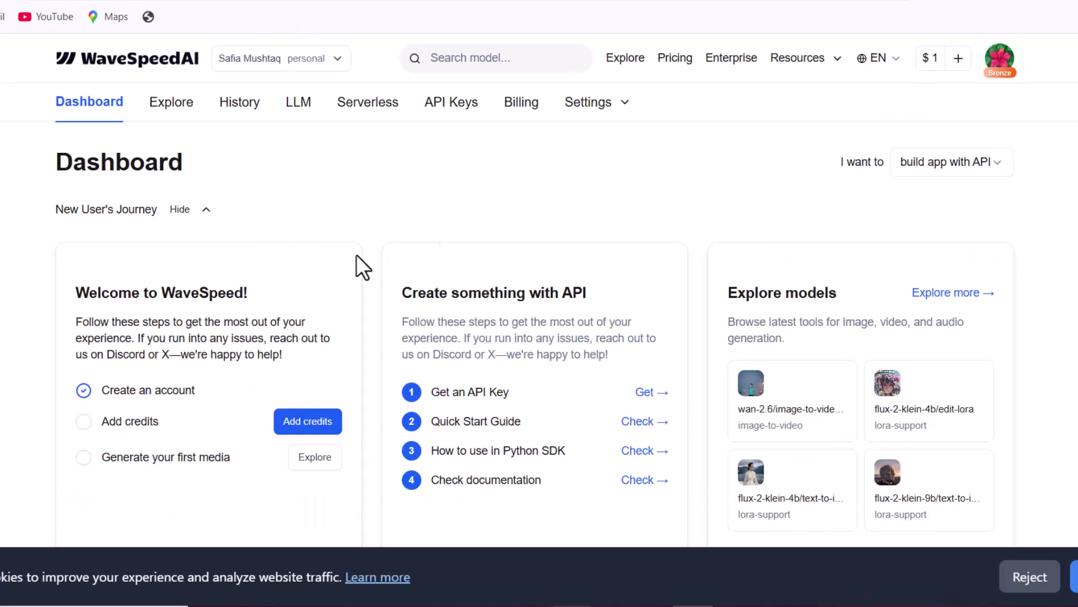
Step: Browse the dashboard and the Explore page's model groups, and open the Google Models collection
scroll(348, 258, down, 10)
scroll(348, 258, up, 10)
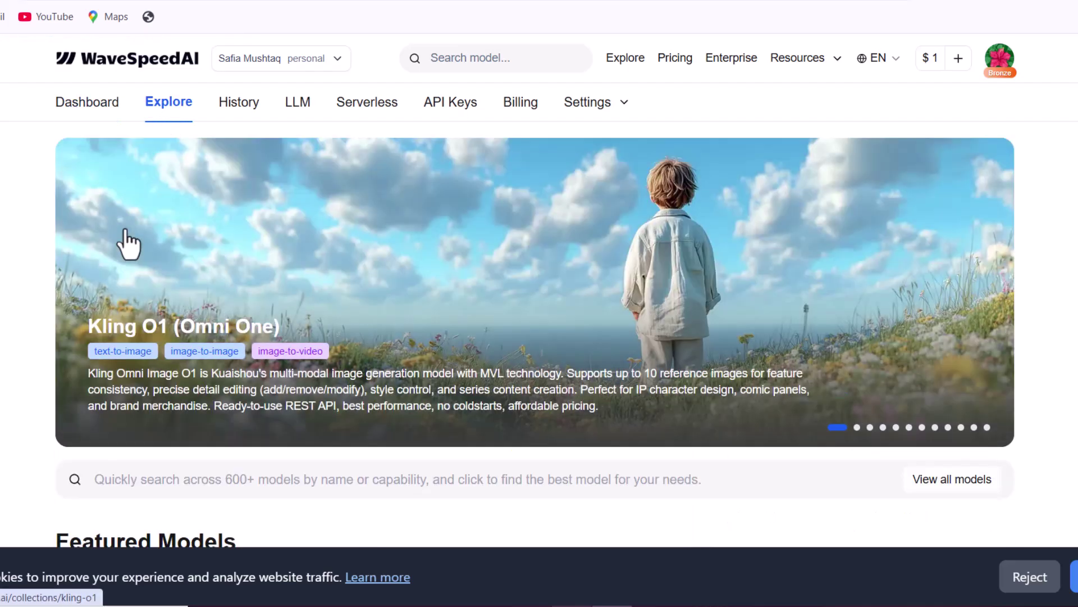
scroll(128, 245, down, 6)
scroll(126, 230, down, 13)
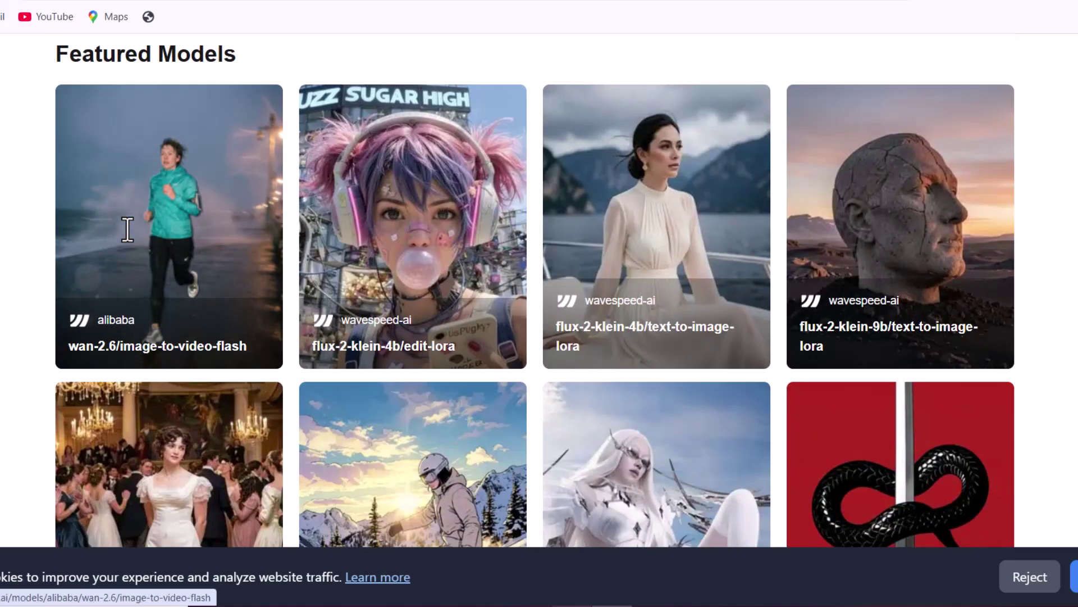
scroll(174, 309, down, 3)
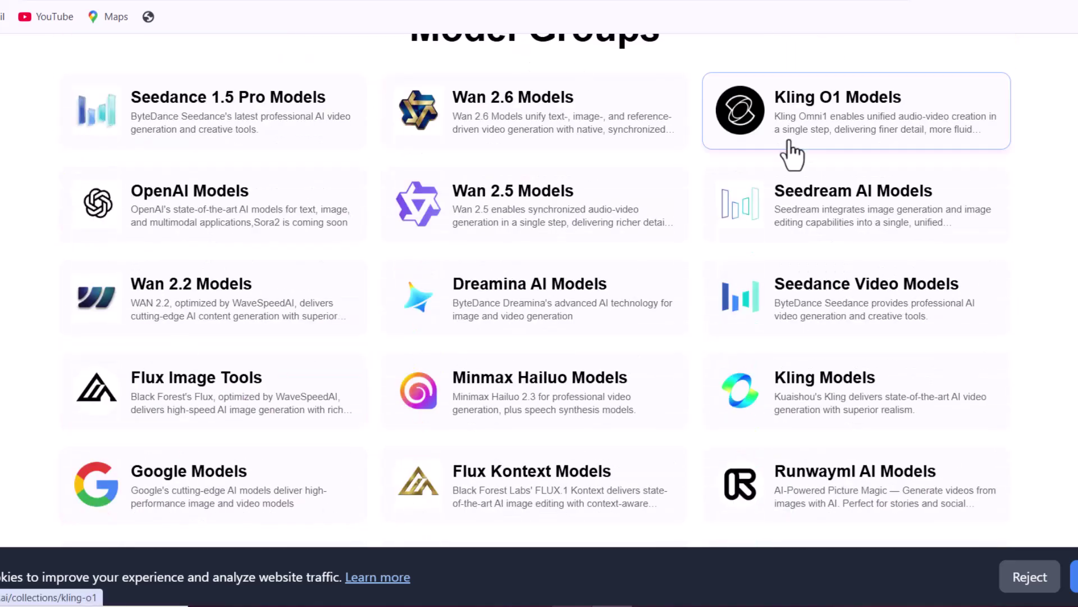
scroll(214, 337, down, 3)
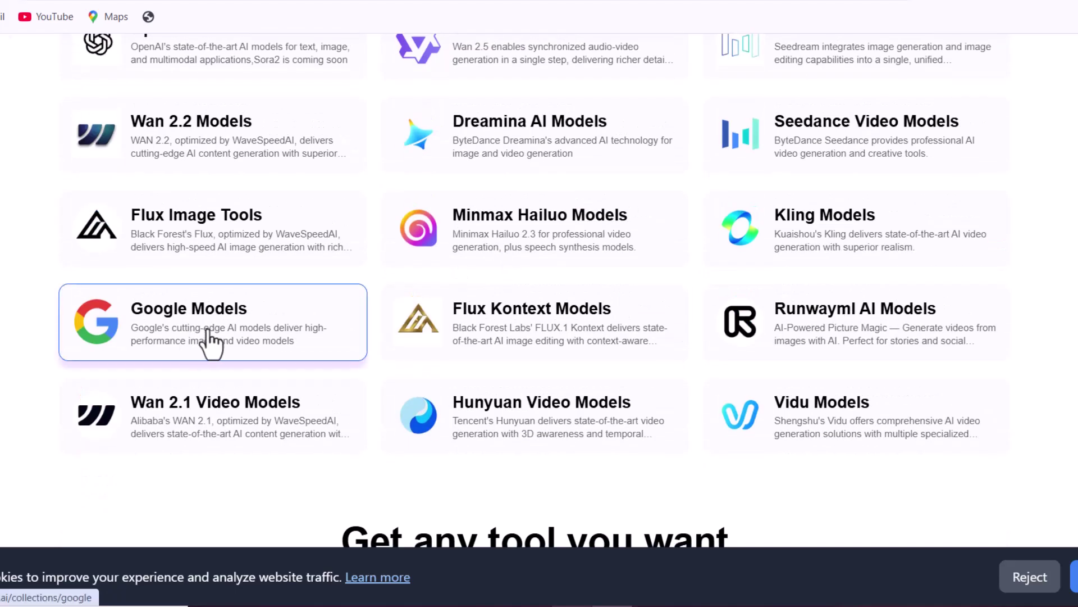
click(213, 340)
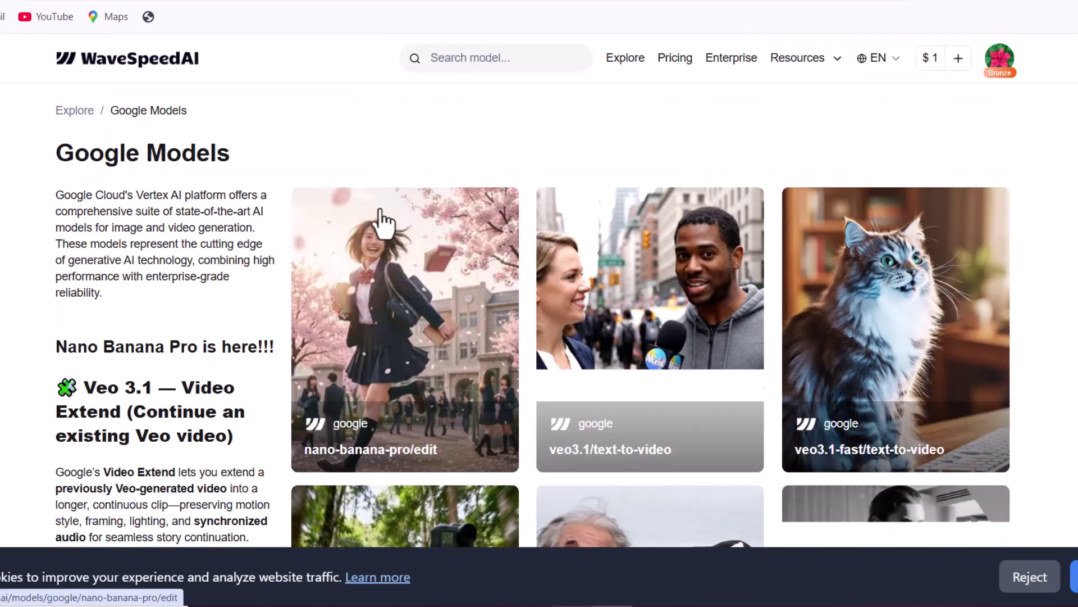
Step: Look through the Google Models collection and open the nano-banana-pro/edit model
scroll(382, 224, down, 3)
scroll(382, 224, down, 15)
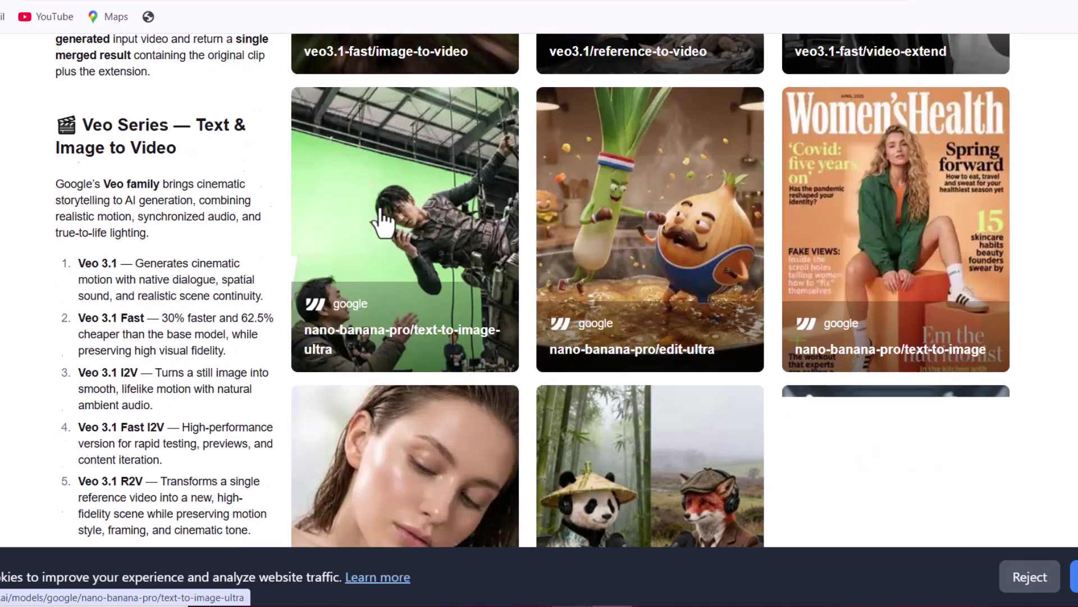
scroll(384, 222, down, 20)
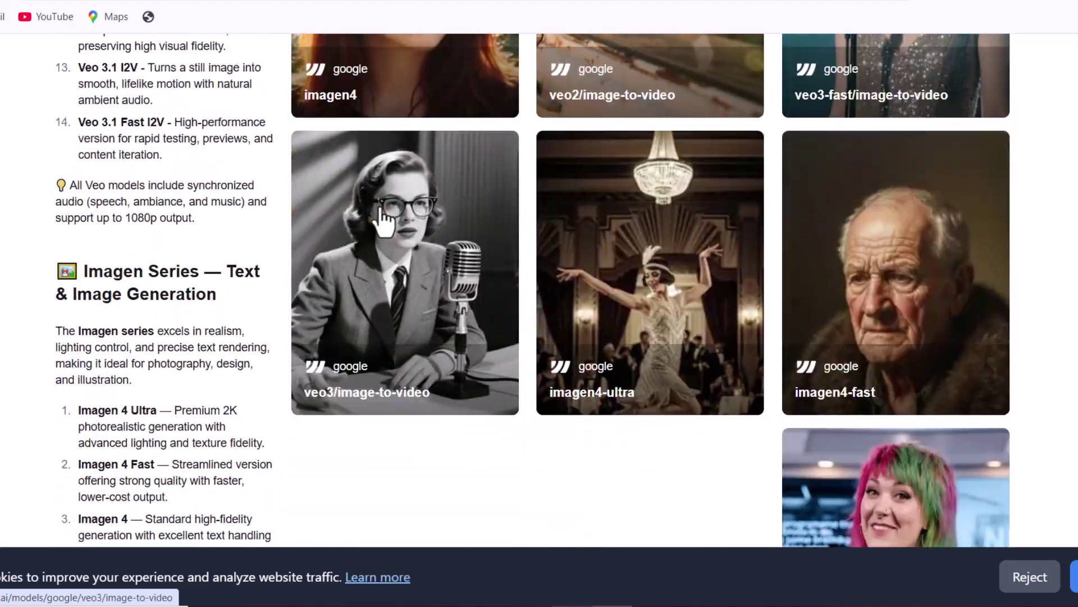
scroll(383, 221, down, 18)
scroll(385, 222, up, 6)
scroll(384, 355, up, 20)
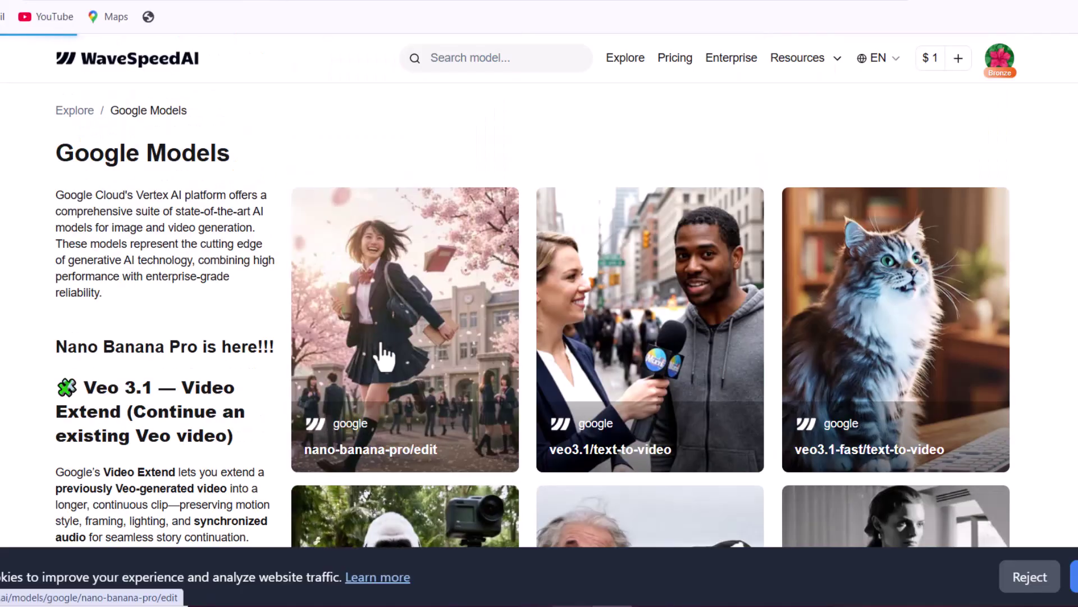
mouse_move(380, 448)
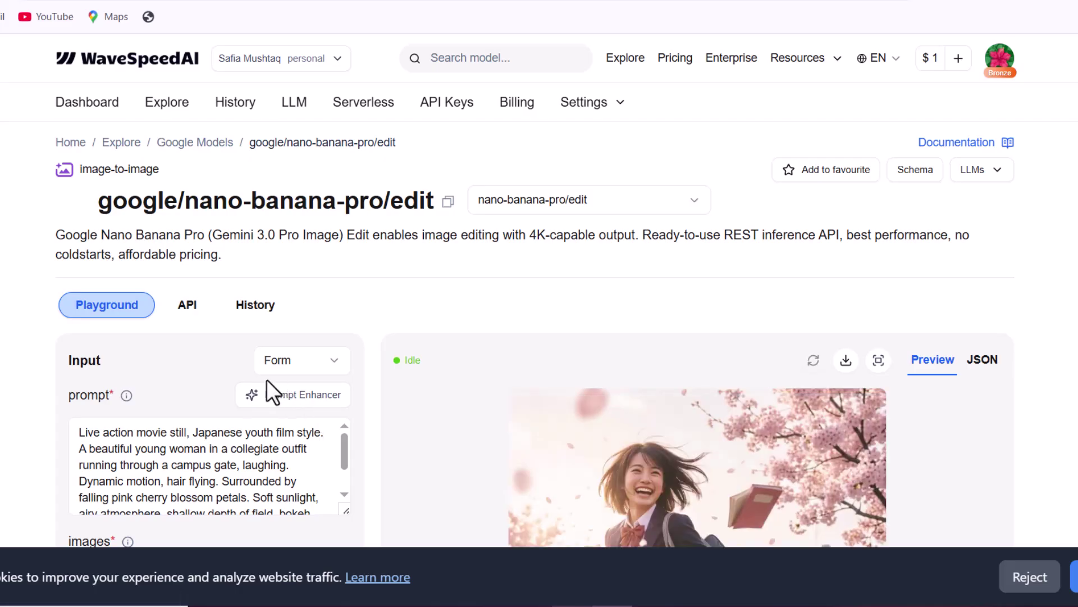
Step: Replace the sample input image with the custom-nike-dunk-high-by-you-shoes file from Downloads
scroll(253, 383, down, 5)
scroll(779, 392, down, 3)
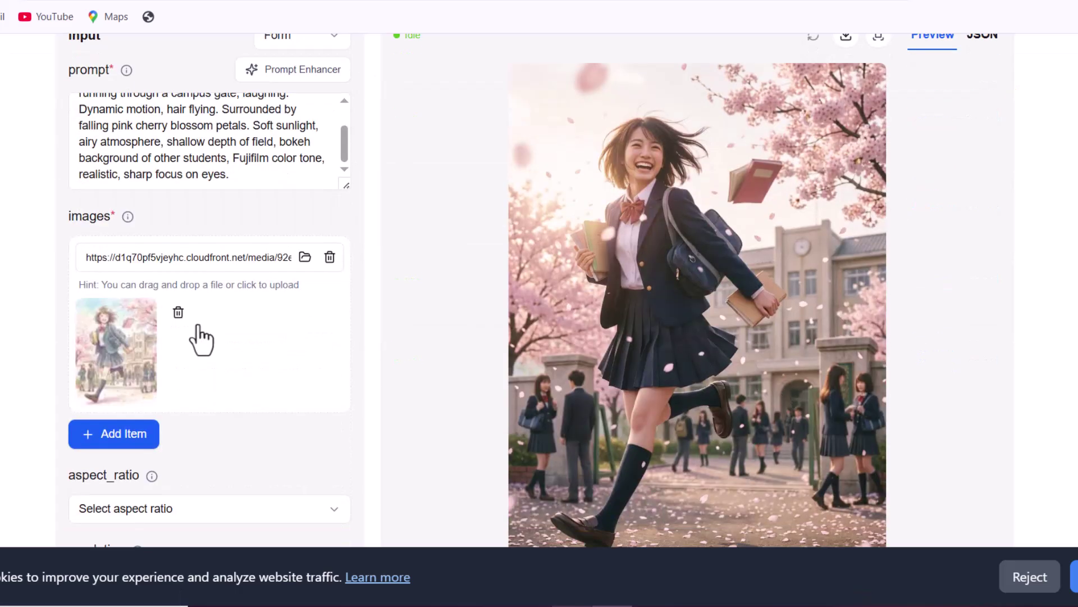
click(178, 312)
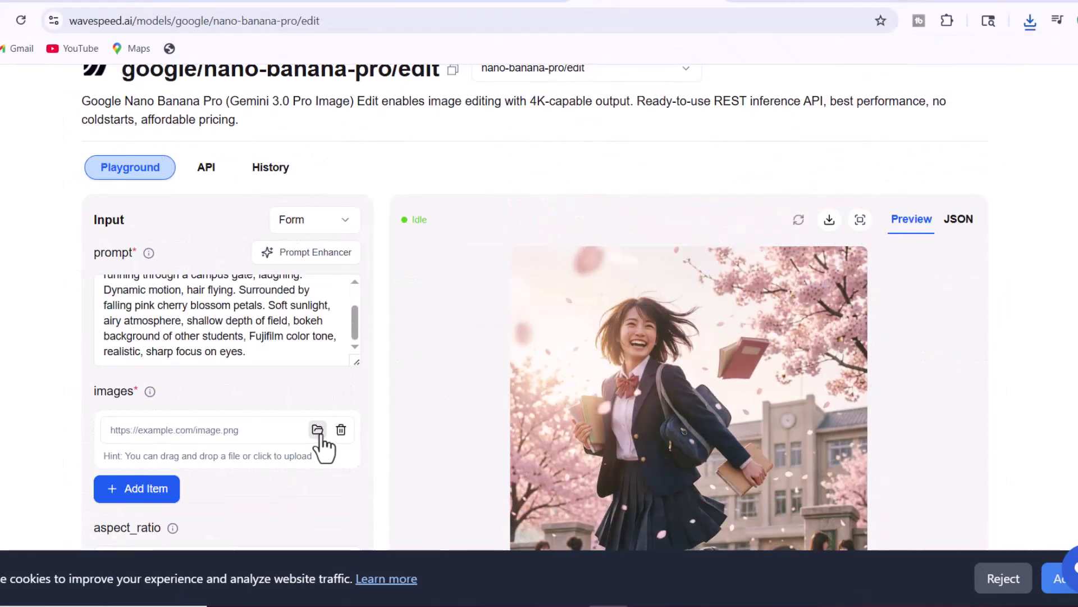
click(317, 430)
click(114, 89)
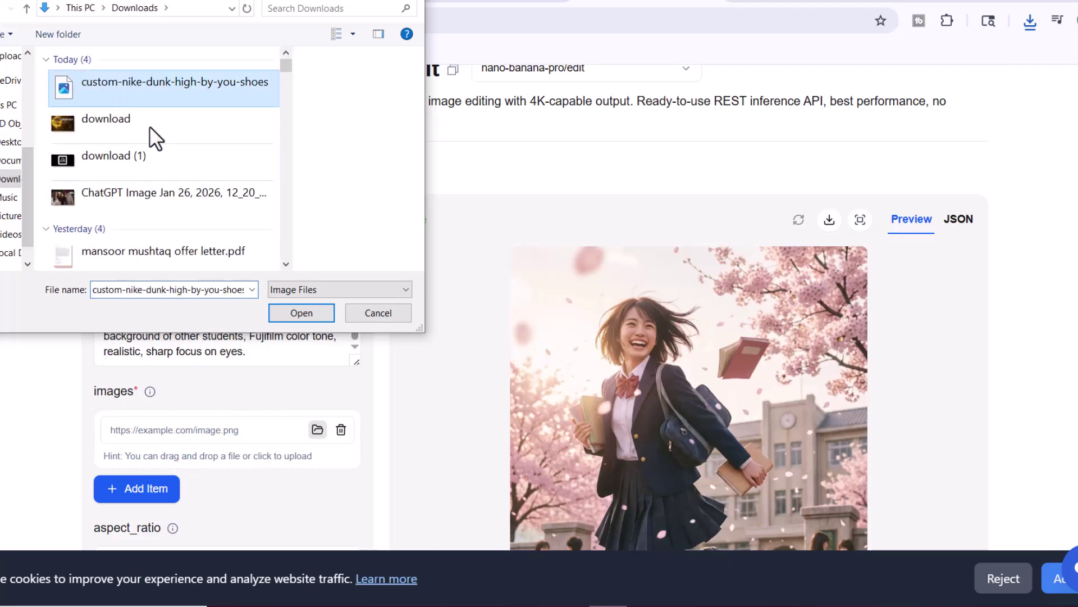
click(302, 312)
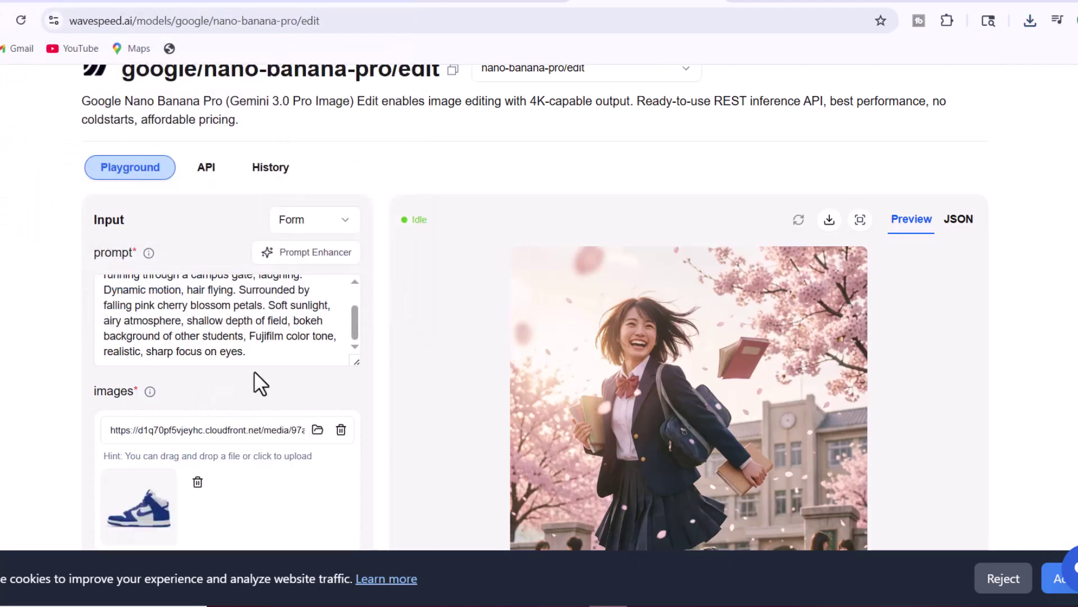
Step: Replace the prompt with "create an Ultra-realistic cinematic action scene featuring an AI-generated American female athlete midair above a modern city skyline during daytime."
scroll(254, 371, up, 1)
drag(253, 378, 45, 356)
key(BackSpace)
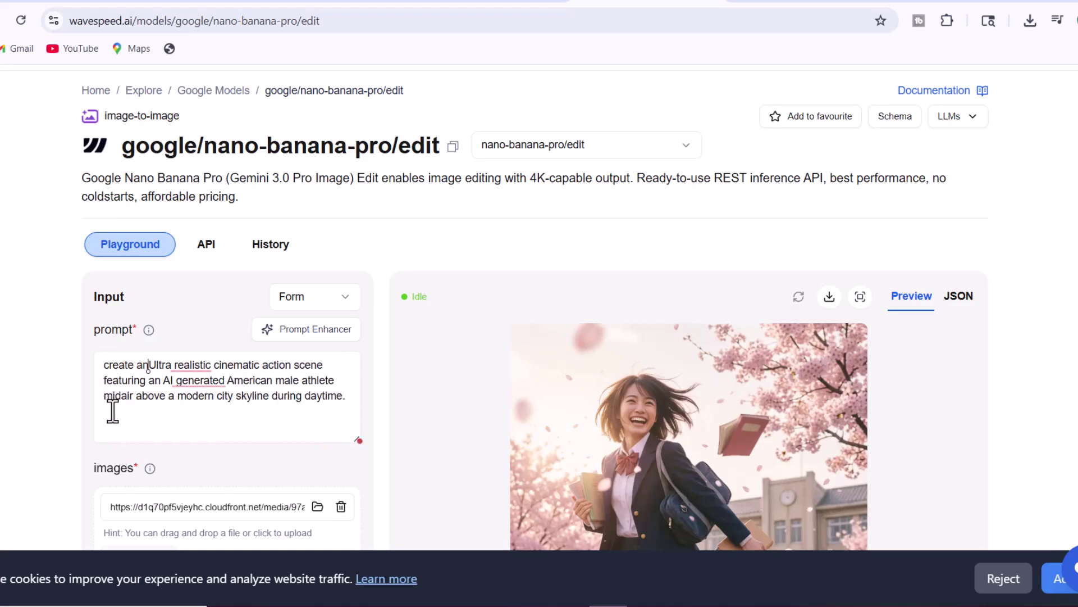
click(192, 368)
click(197, 404)
click(201, 381)
click(207, 413)
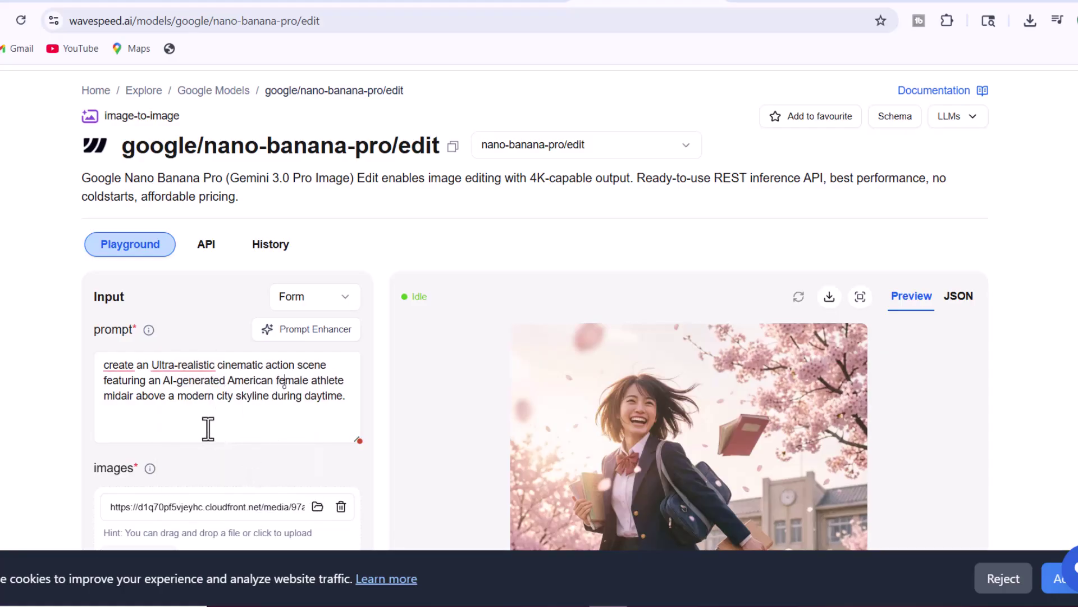
Step: Set the output image's aspect ratio to 16:9
scroll(169, 427, down, 5)
click(340, 418)
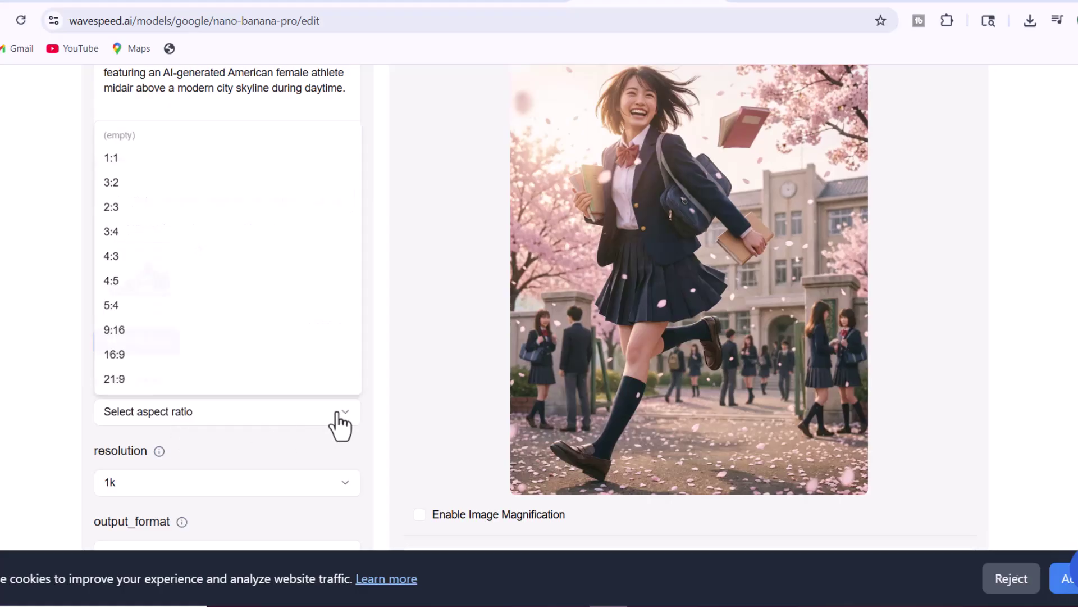
click(131, 353)
scroll(236, 433, down, 3)
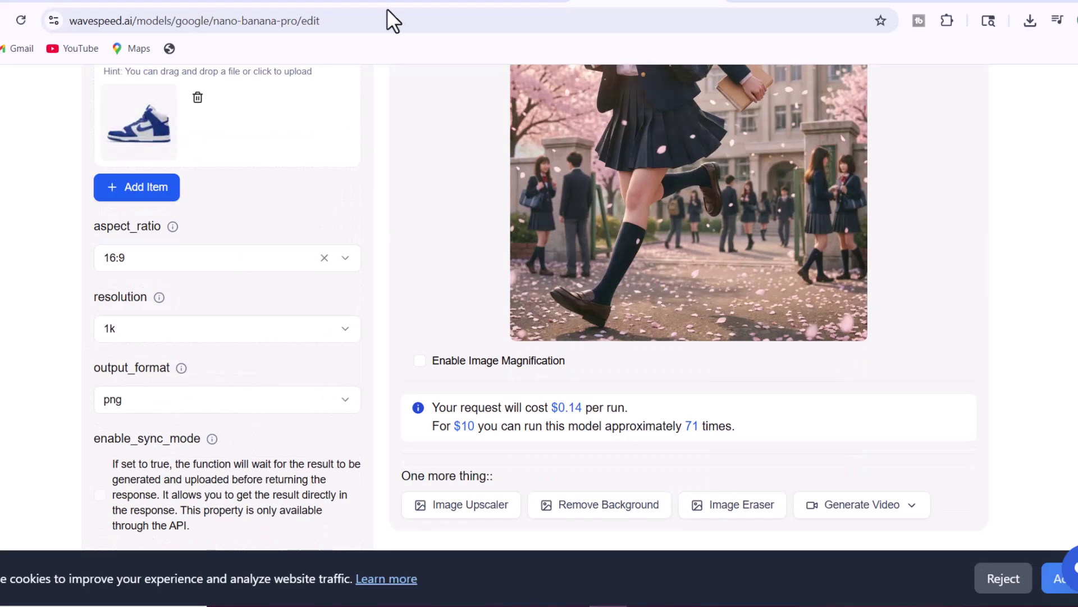
Step: Run the image generation with 1k resolution and png output, and download the resulting athlete image
click(347, 333)
click(73, 392)
click(313, 402)
scroll(169, 396, down, 3)
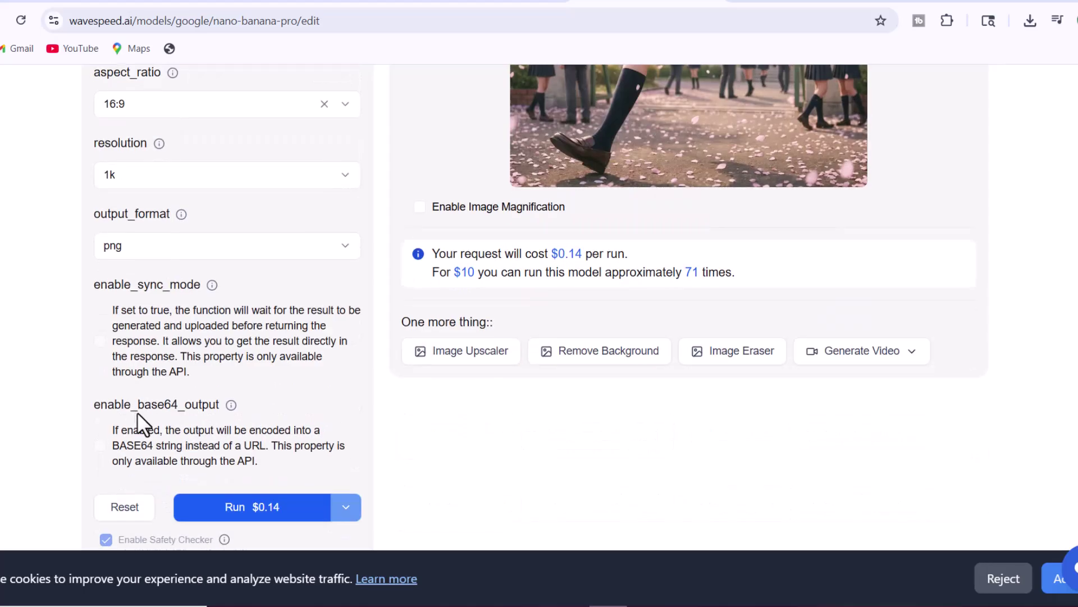
click(236, 508)
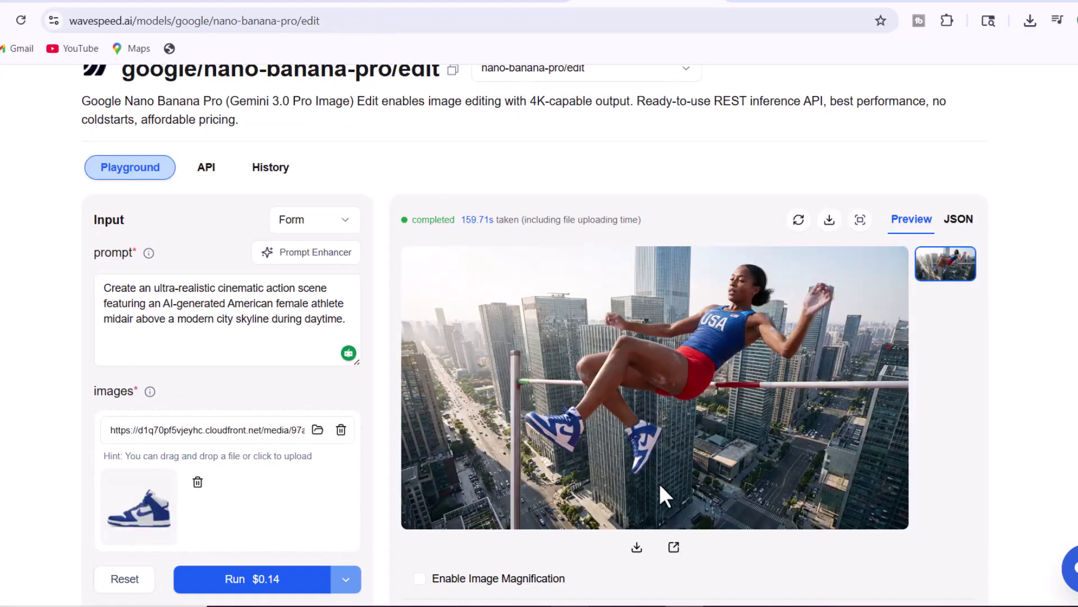
click(636, 547)
Step: Return to the Explore page and open the Kling Models collection
scroll(382, 141, up, 3)
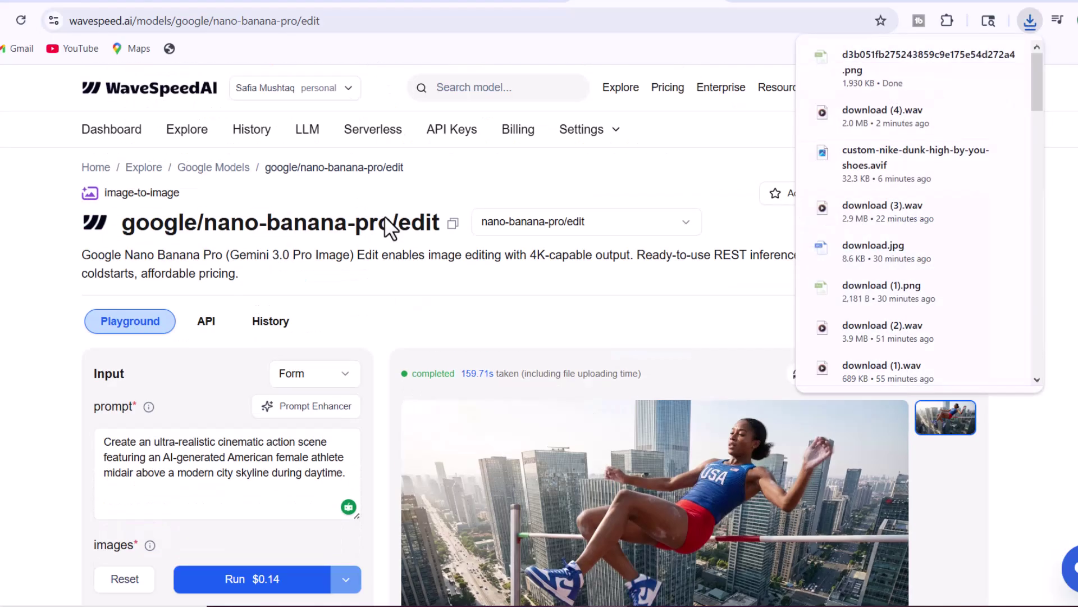
click(187, 131)
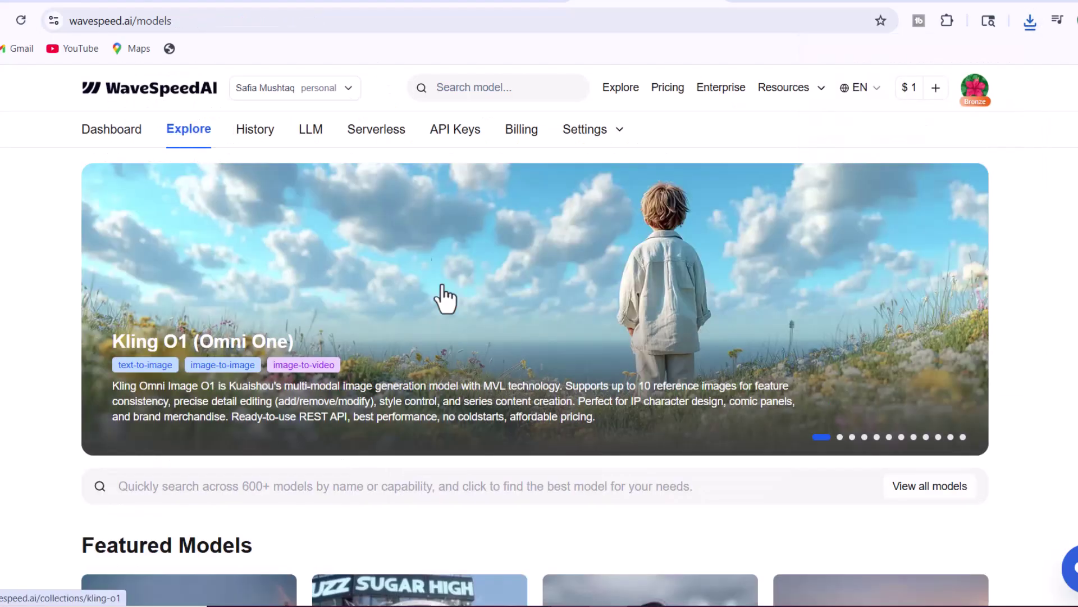
scroll(441, 280, down, 4)
scroll(447, 298, down, 15)
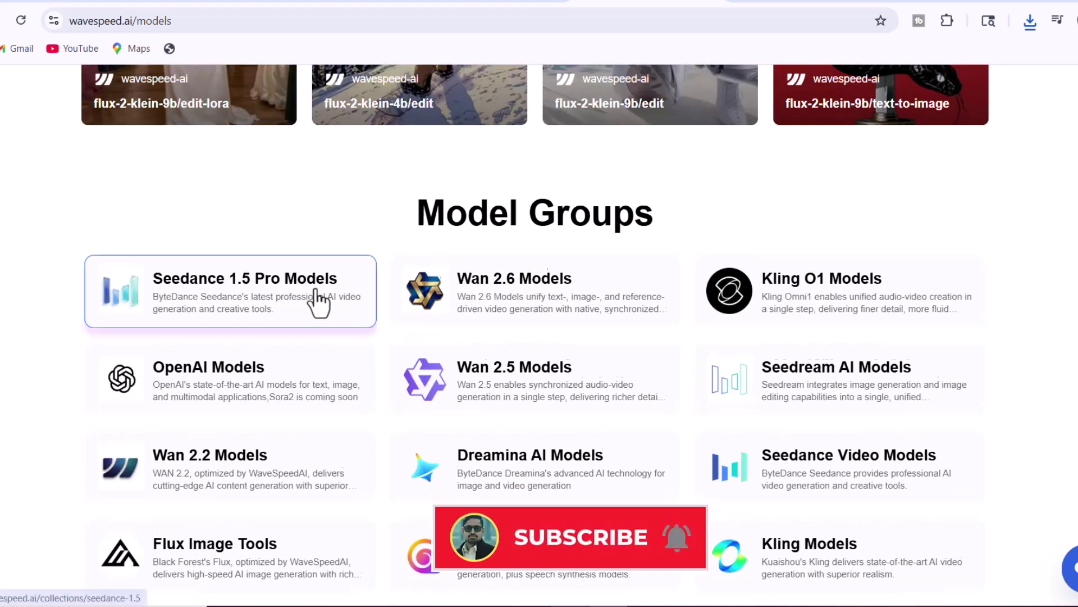
scroll(332, 425, down, 2)
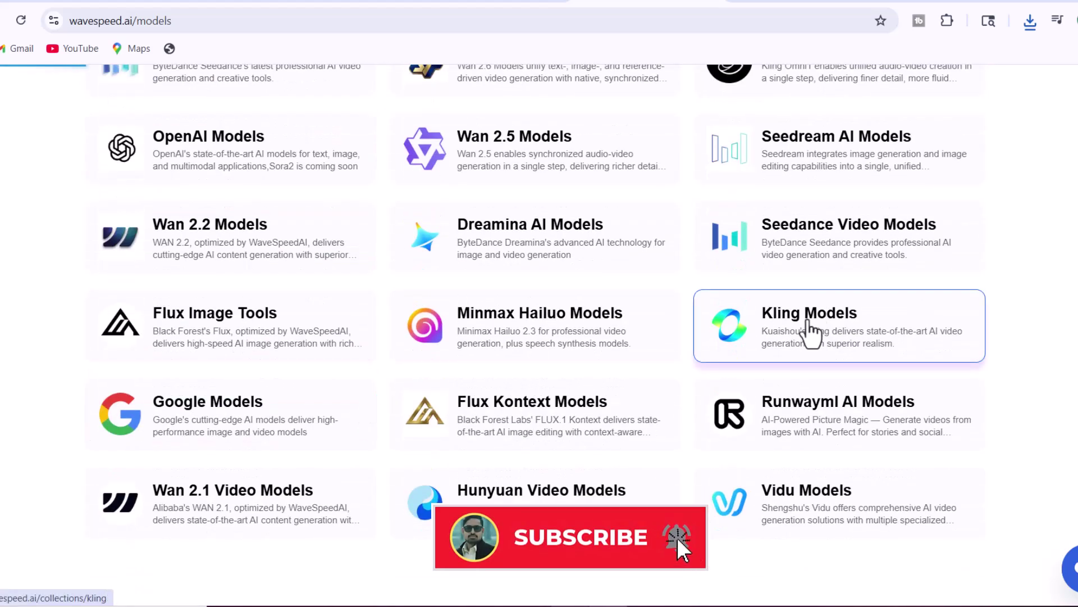
click(810, 334)
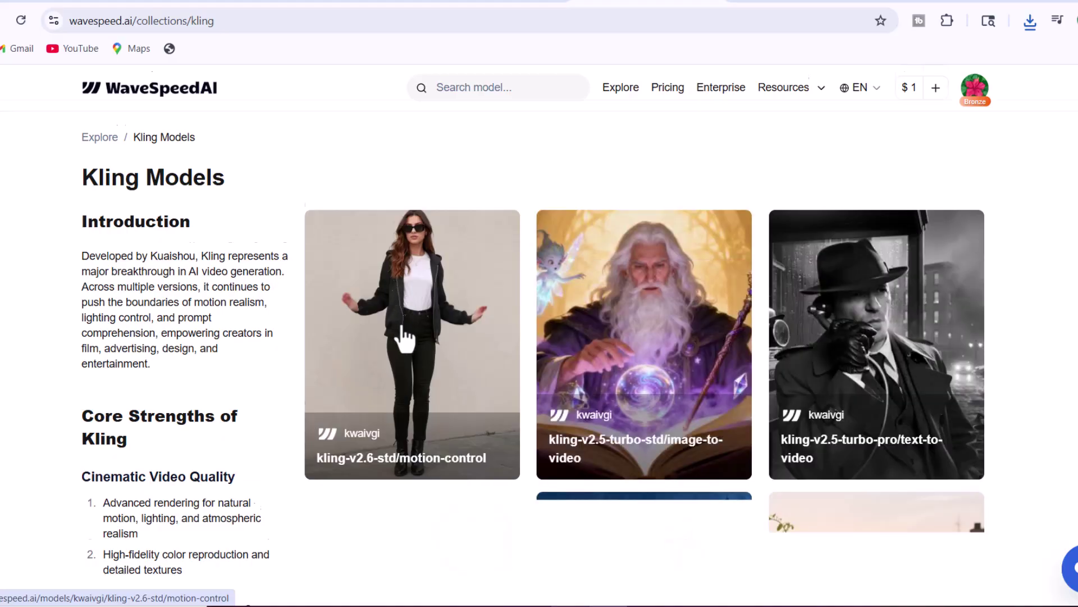
Step: Look through the Kling Models collection and open the kling-v2.5-turbo-pro/image-to-video model
scroll(405, 338, down, 10)
scroll(577, 334, down, 10)
scroll(549, 385, up, 15)
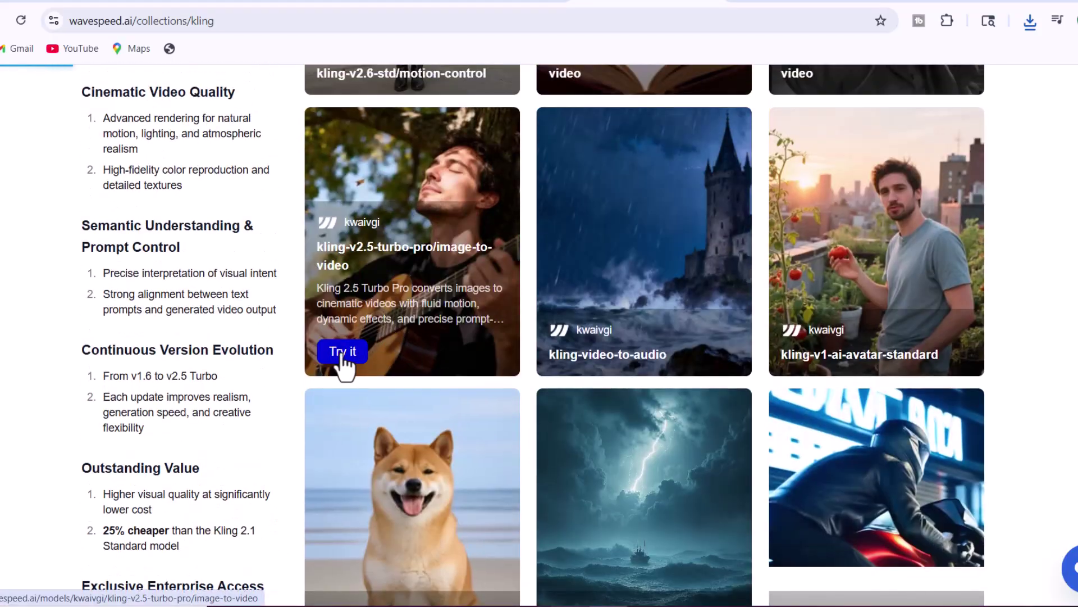
click(343, 353)
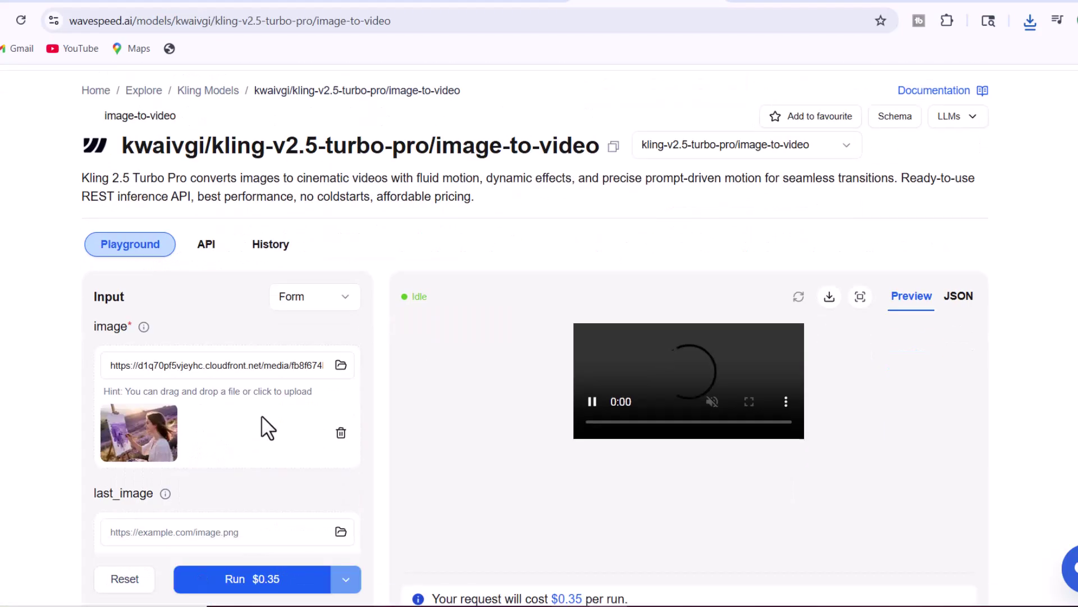
Step: Remove the sample input image and upload the generated athlete image as the last_image
click(341, 433)
scroll(292, 431, down, 3)
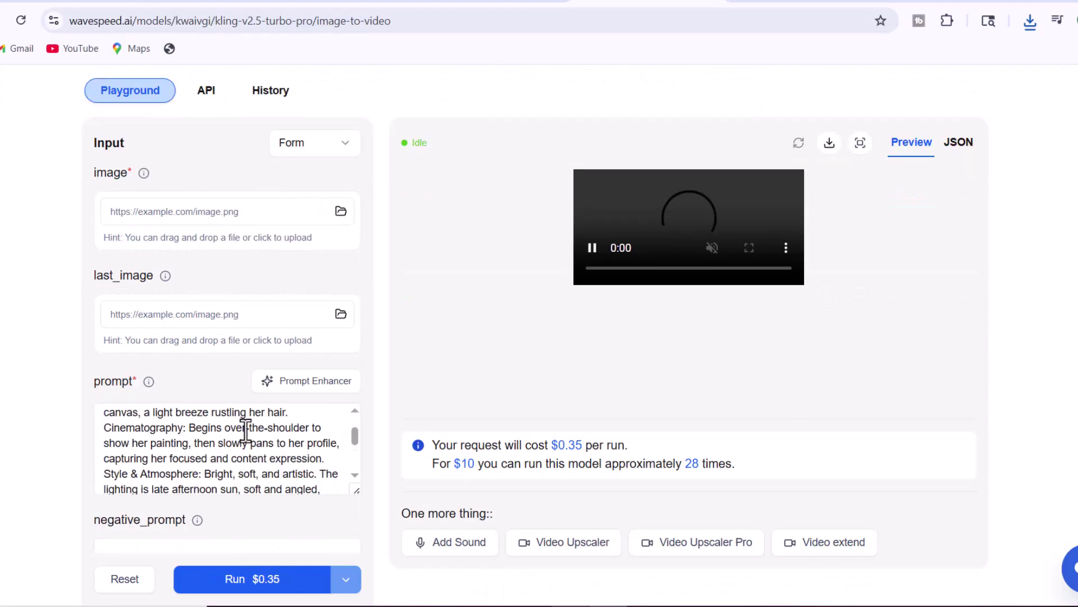
click(341, 315)
click(89, 84)
click(283, 315)
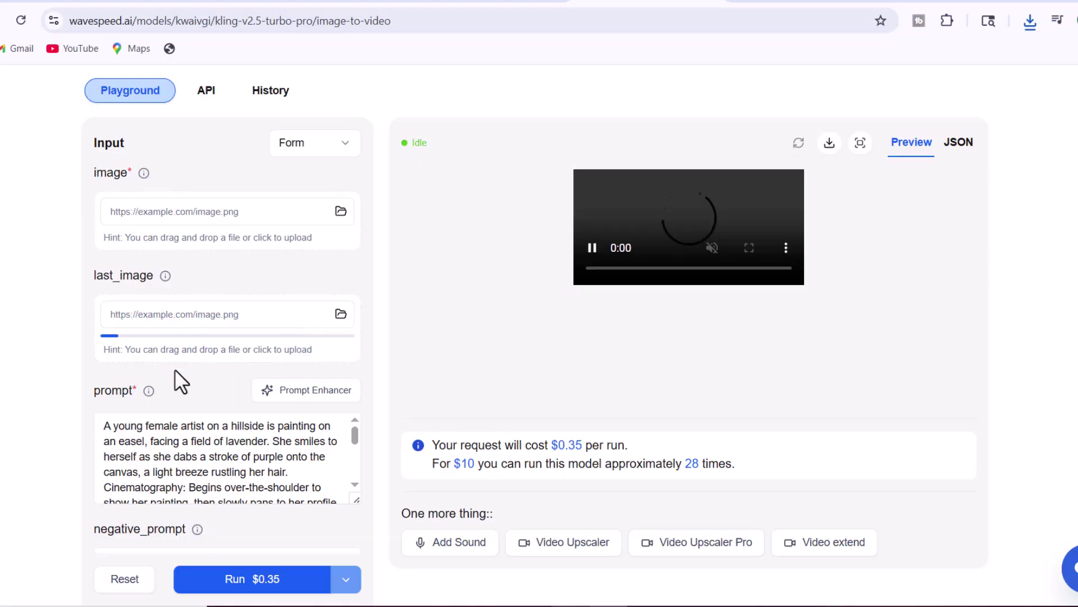
Step: Enter prompt "create an Cinematic slow motion action sequence. A colossal oversized sneaker twice the height of an American male athlete surges forward through a modern city skyline."
scroll(199, 426, down, 5)
drag(119, 449, 117, 443)
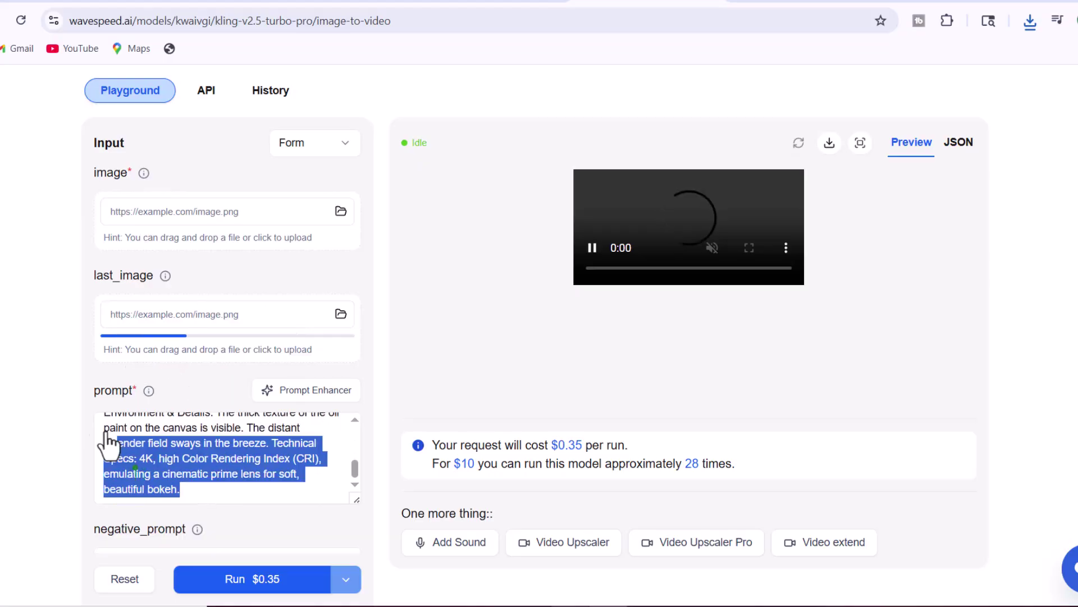
key(ctrl+v)
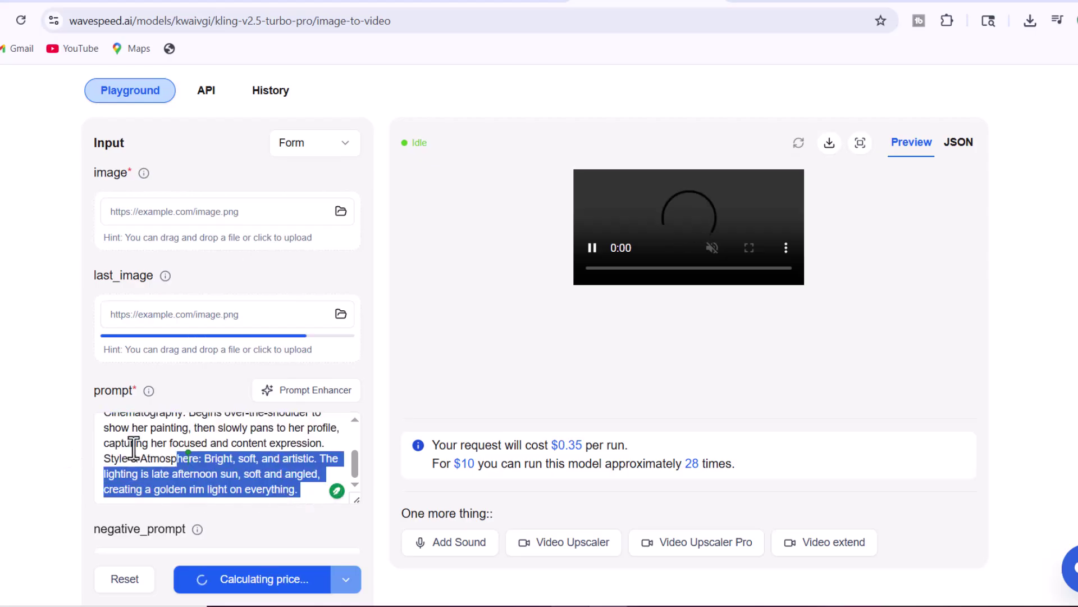
drag(185, 460, 48, 386)
key(BackSpace)
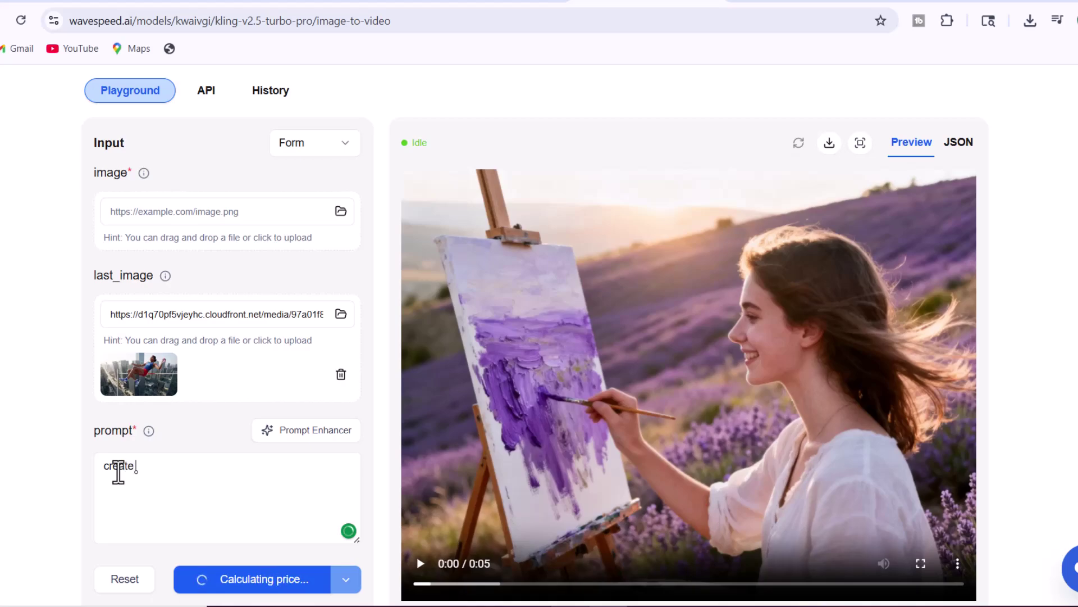
Step: Set the video duration to 10, keeping the guidance scale at 0.5
scroll(283, 482, down, 5)
scroll(284, 484, down, 1)
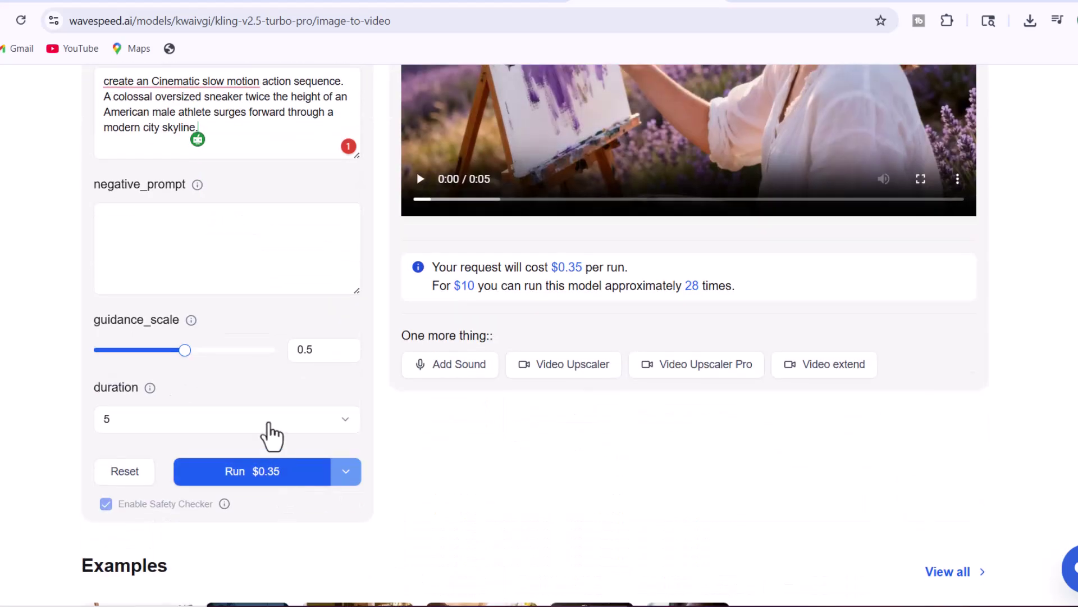
click(337, 424)
click(245, 475)
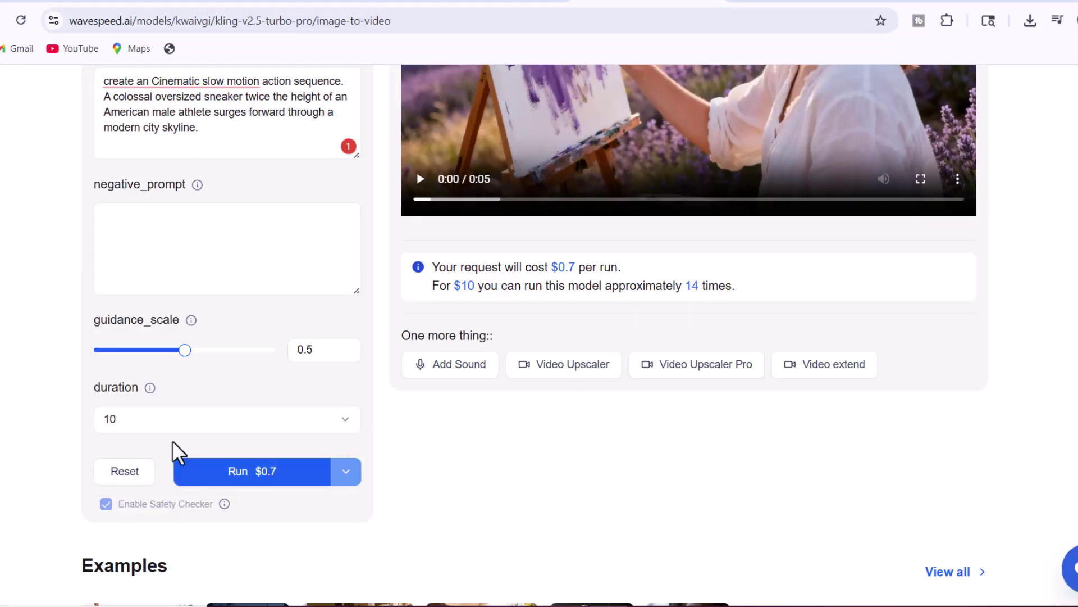
Step: Try to run the image-to-video generation with the current inputs
scroll(236, 410, down, 2)
click(230, 323)
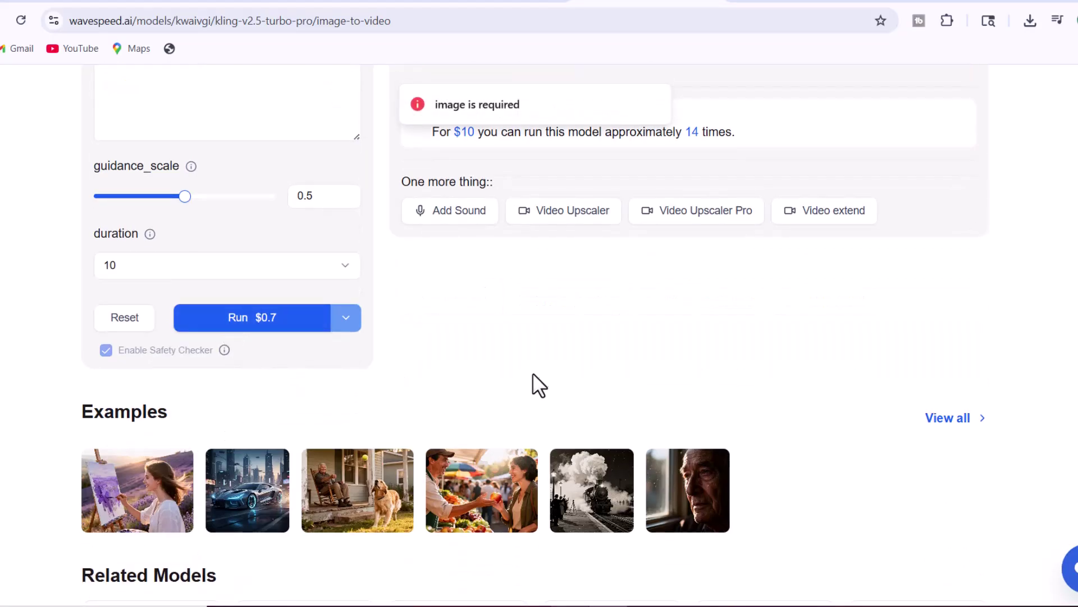
scroll(517, 399, up, 2)
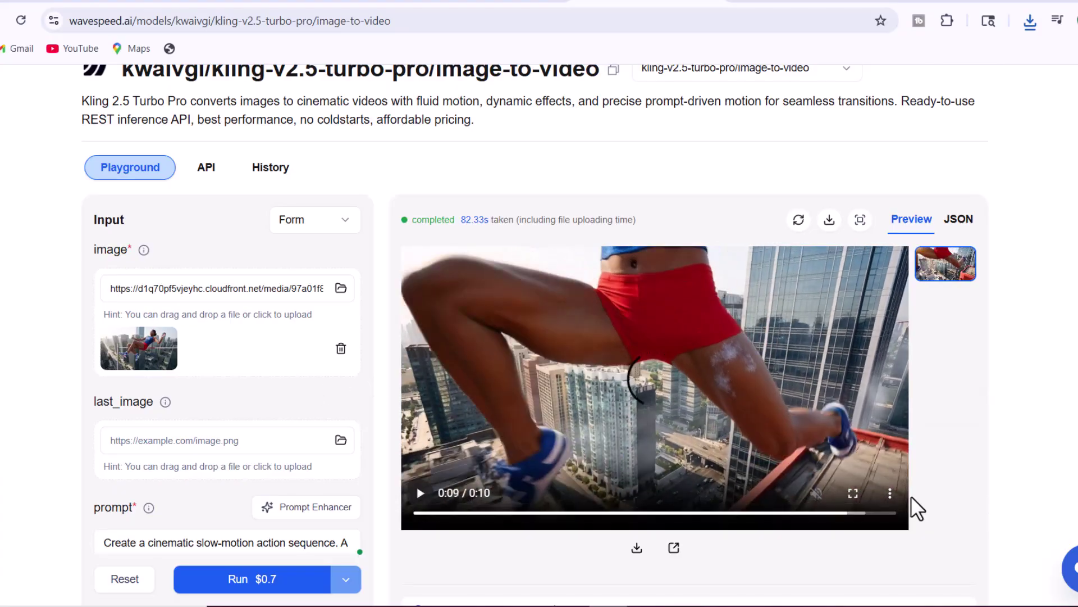
Step: Download the generated athlete video from the result preview
click(890, 494)
click(807, 419)
scroll(191, 135, up, 3)
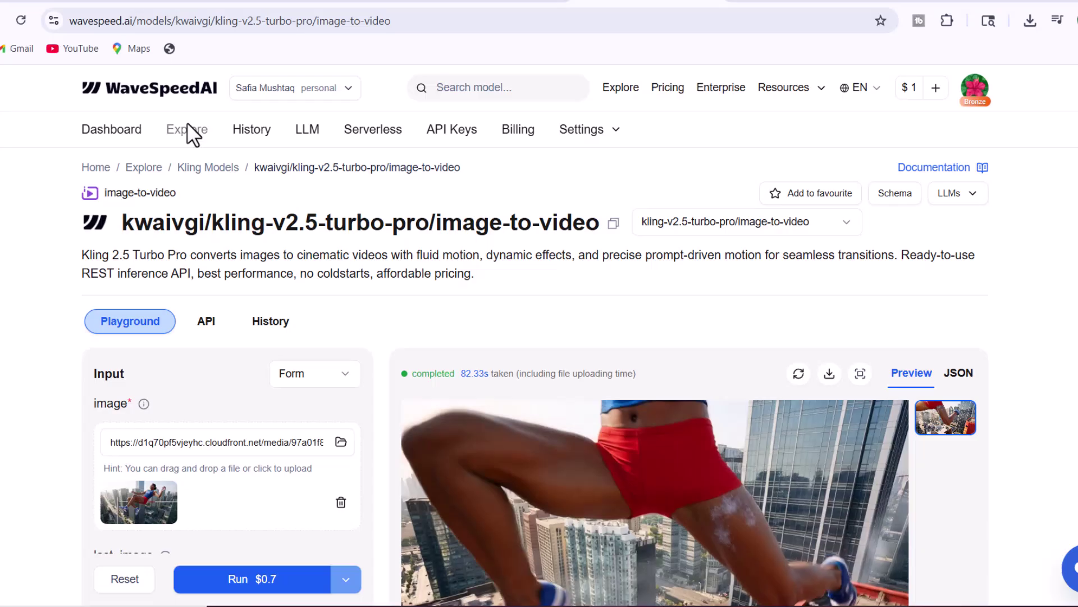
Step: Open the nano-banana-pro/edit model from the Google Models collection
click(187, 132)
scroll(234, 343, down, 15)
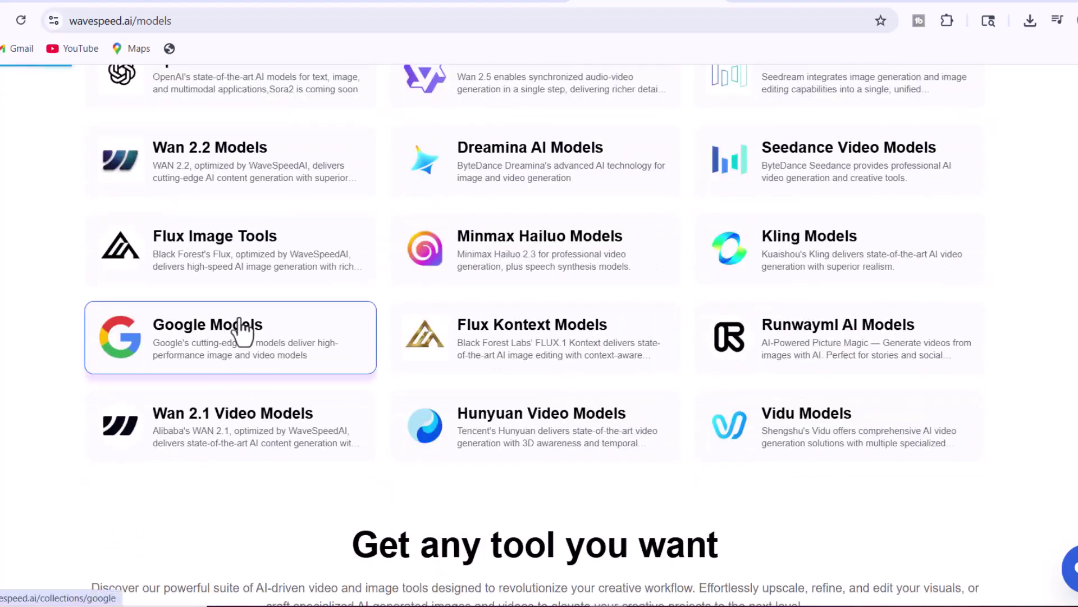
click(241, 330)
click(337, 456)
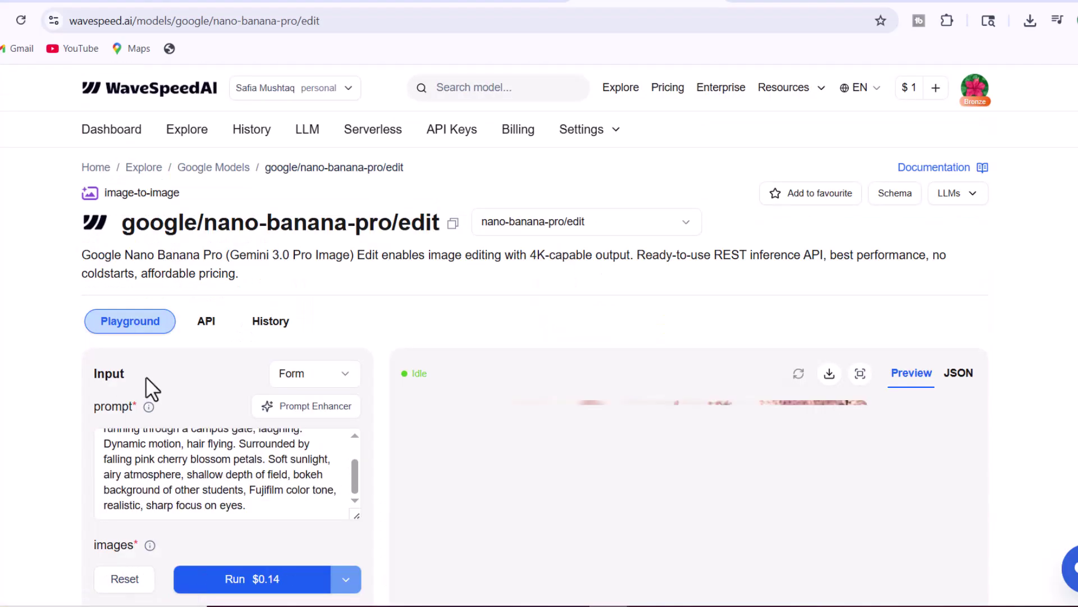
Step: Upload the Coca-Cola can file "images (2)" as the input image and clear the sample prompt
scroll(308, 430, down, 2)
click(317, 430)
double_click(115, 120)
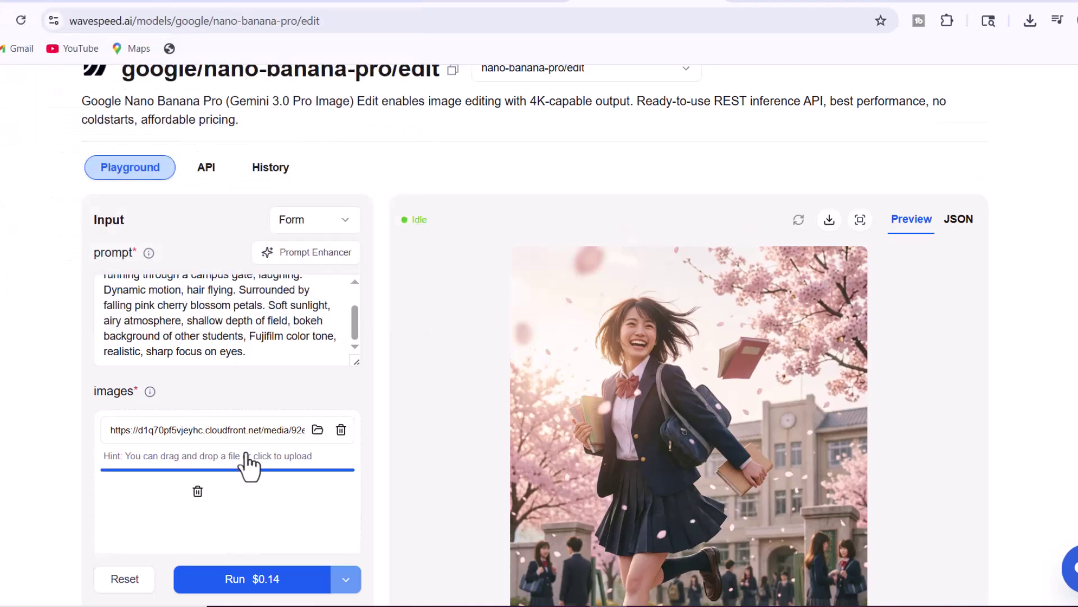
scroll(240, 469, down, 3)
key(ctrl+a)
click(198, 337)
click(318, 276)
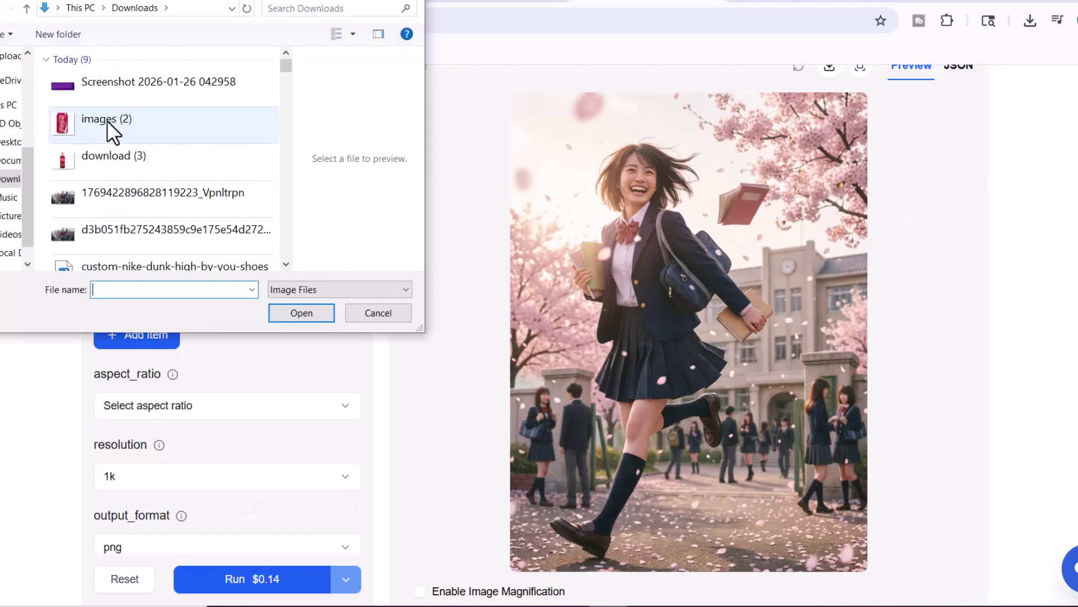
double_click(113, 119)
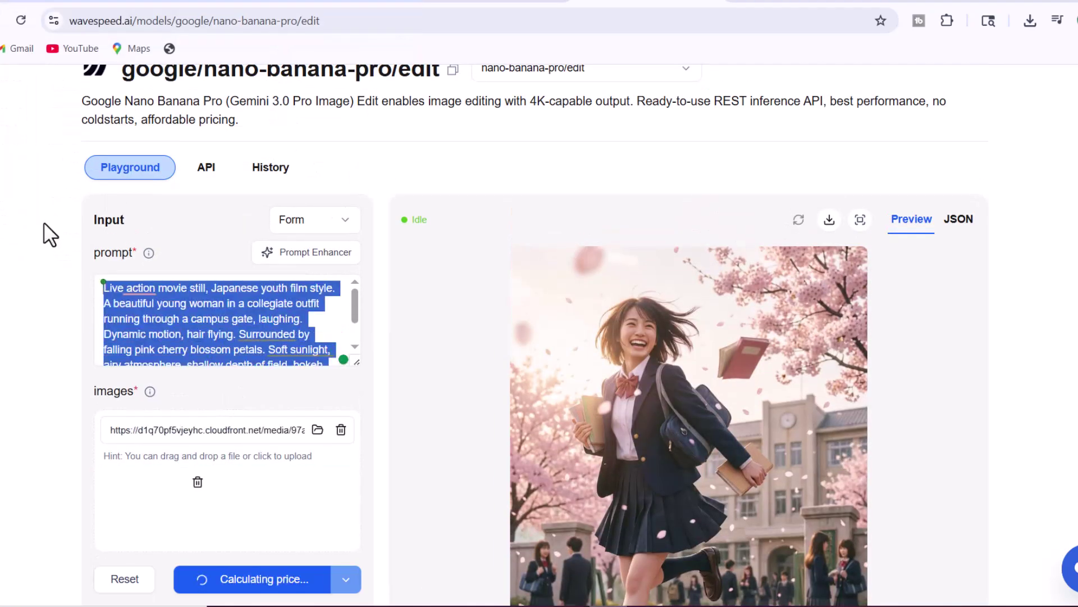
key(Delete)
Step: Choose an aspect ratio, then generate and download the giant-scale city intersection image with the Coca-Cola can
scroll(234, 380, down, 5)
click(304, 257)
click(230, 509)
scroll(281, 337, down, 2)
click(345, 322)
click(225, 351)
click(275, 584)
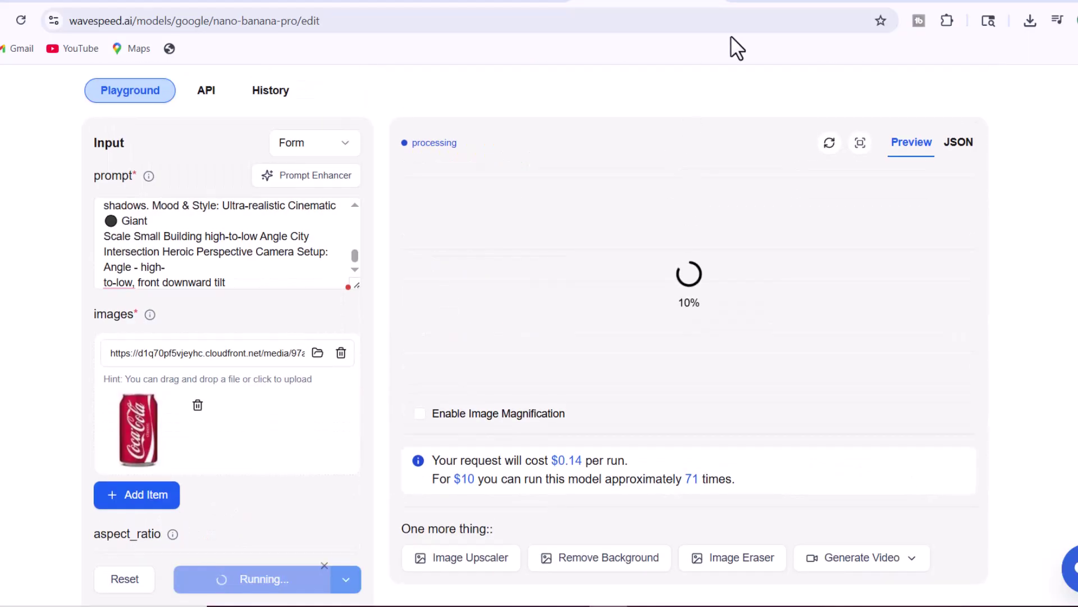
scroll(730, 387, up, 1)
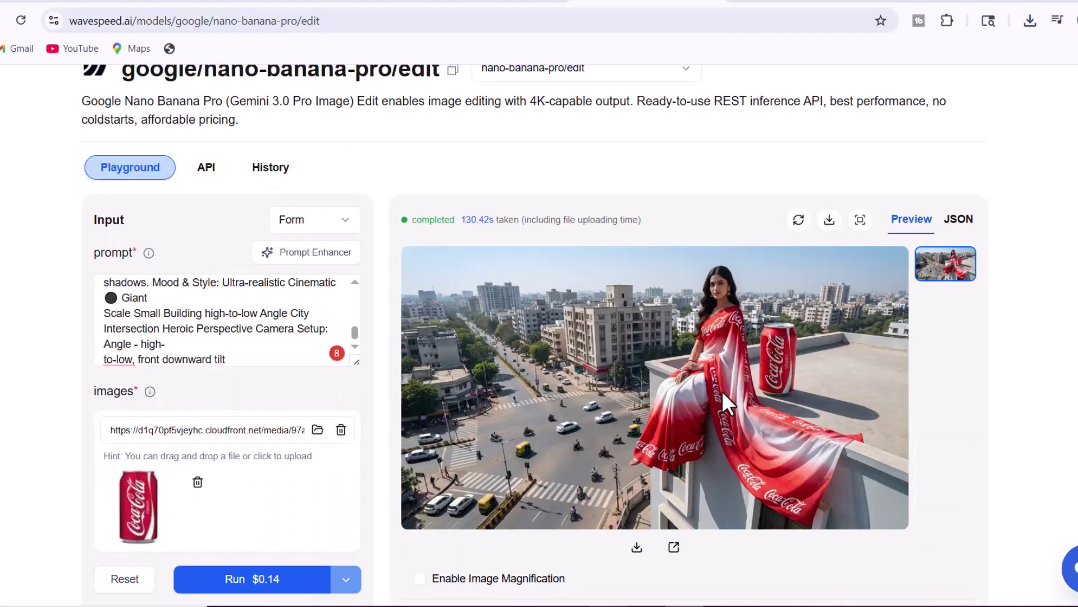
click(637, 547)
scroll(243, 158, up, 3)
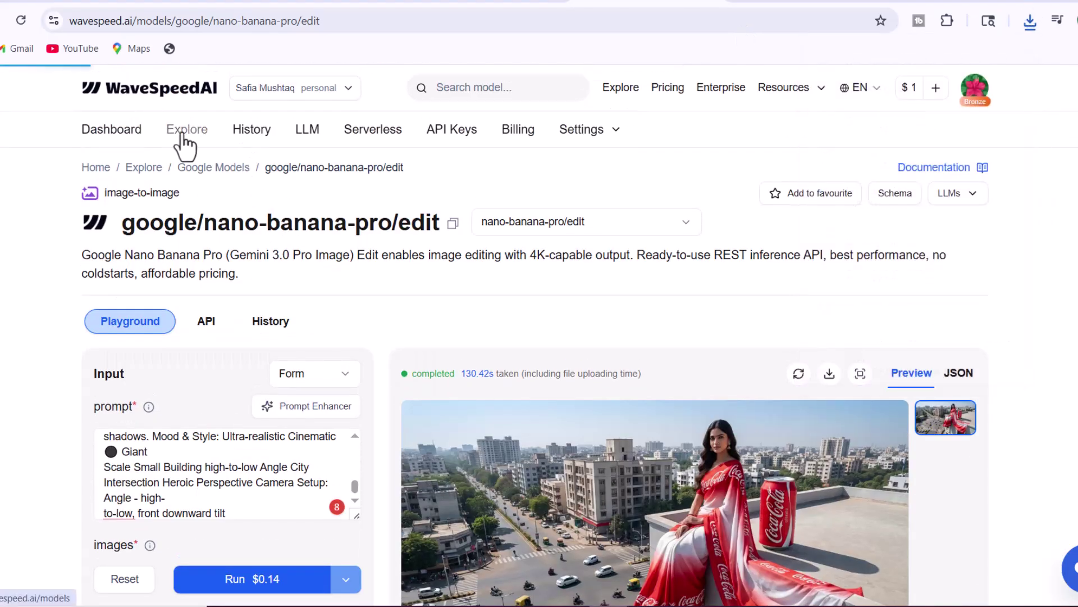
Step: Open the kling-v2.5-turbo-pro/image-to-video model from the Kling Models collection
click(181, 135)
scroll(606, 300, down, 3)
scroll(606, 301, down, 12)
click(824, 258)
scroll(513, 369, down, 8)
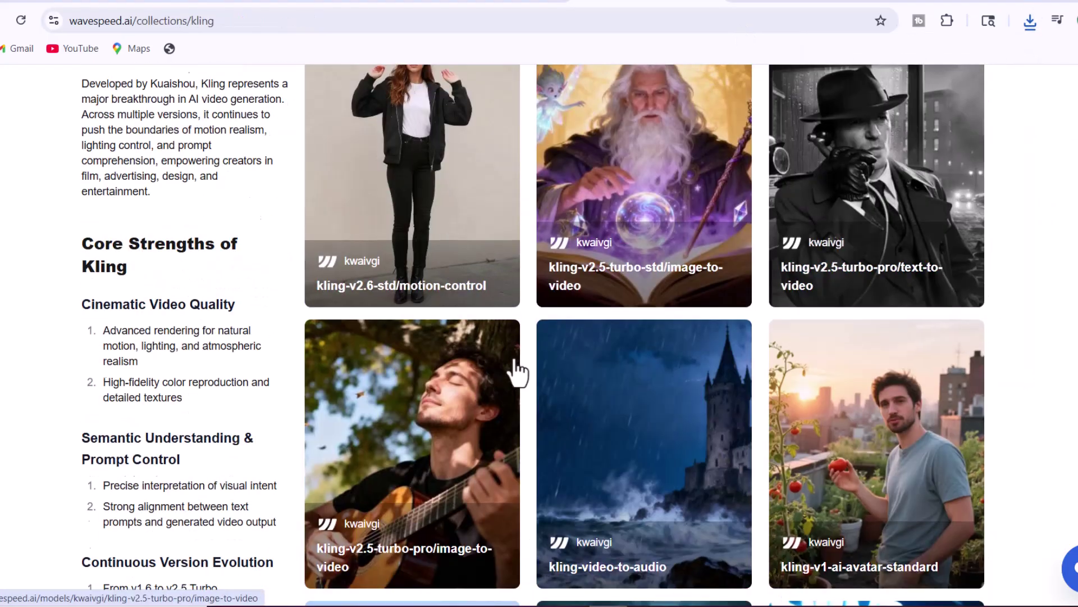
click(340, 428)
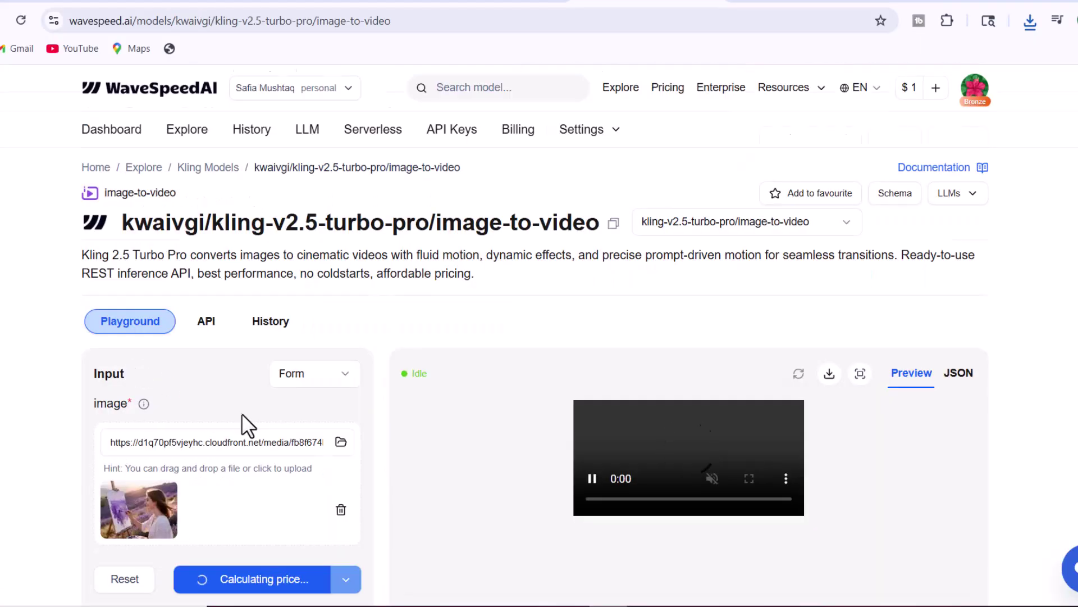
Step: Upload the downloaded Coca-Cola picture f740944424f3493384a507fc9a6f2492 as the video's input image
scroll(344, 360, down, 3)
click(341, 288)
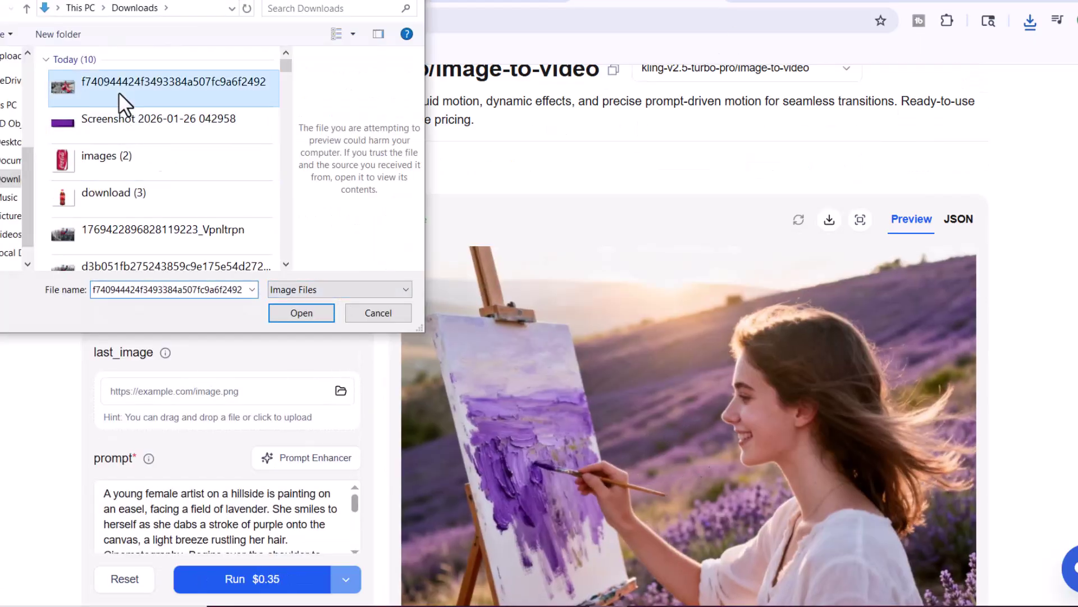
double_click(120, 101)
scroll(179, 380, down, 4)
scroll(227, 303, down, 5)
scroll(188, 339, up, 2)
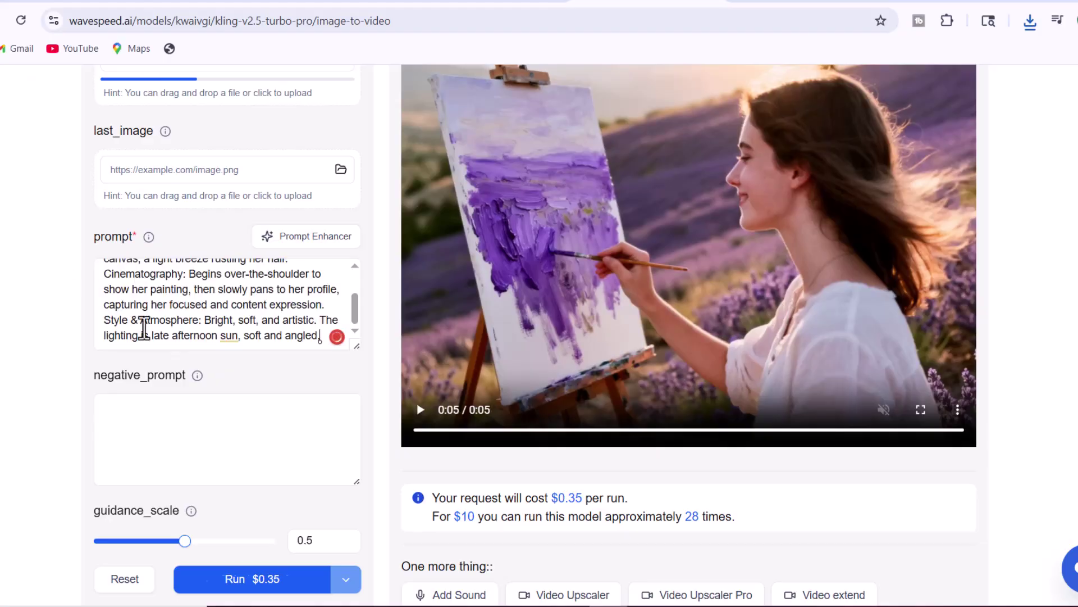
Step: Choose the video duration, paste the prepared prompt for the Coca-Cola clip and run the generation
scroll(156, 315, down, 4)
click(225, 378)
click(253, 436)
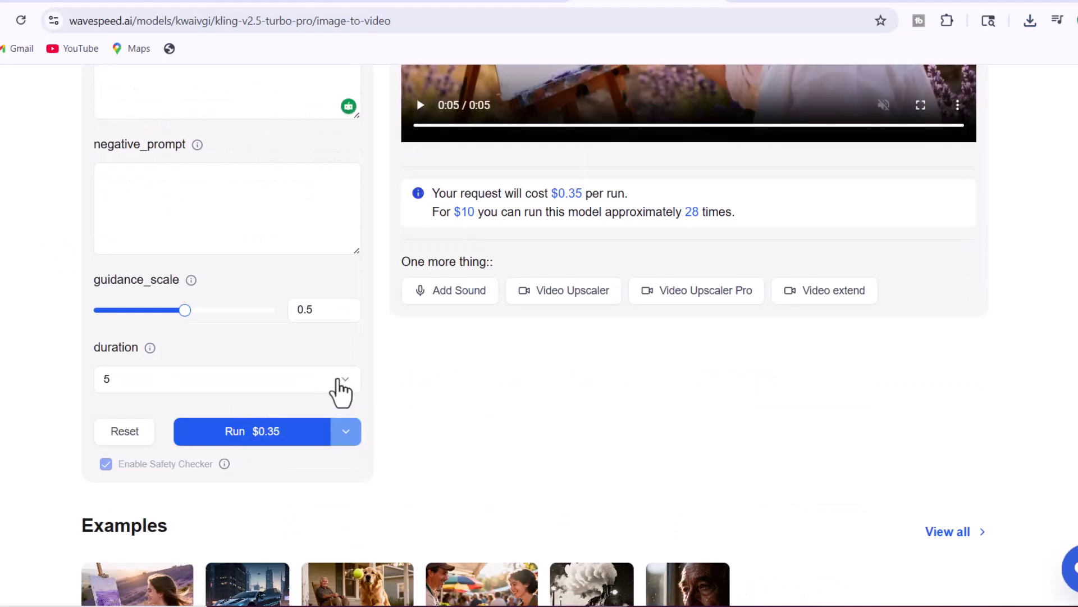
click(254, 431)
scroll(153, 258, up, 3)
click(153, 258)
key(ctrl+v)
scroll(225, 427, down, 2)
click(253, 479)
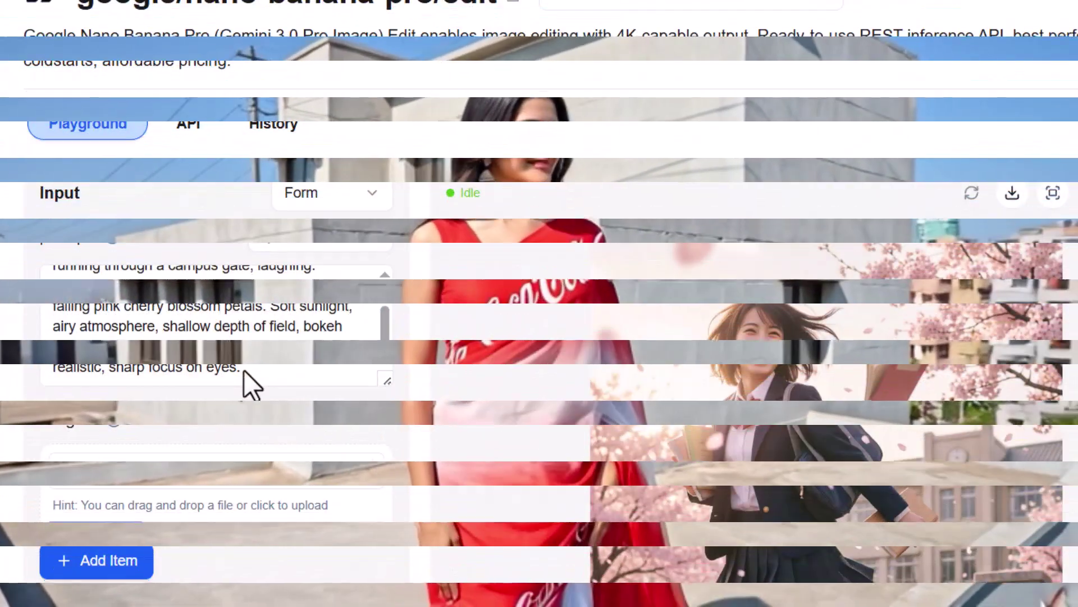
Step: Enter prompt "Replace the red sari with a modern chic outfit. A tailored white crop blazer with high-waisted red trousers. Sleek contemporary fashion style with realistic fabric folds."
drag(243, 370, 3, 248)
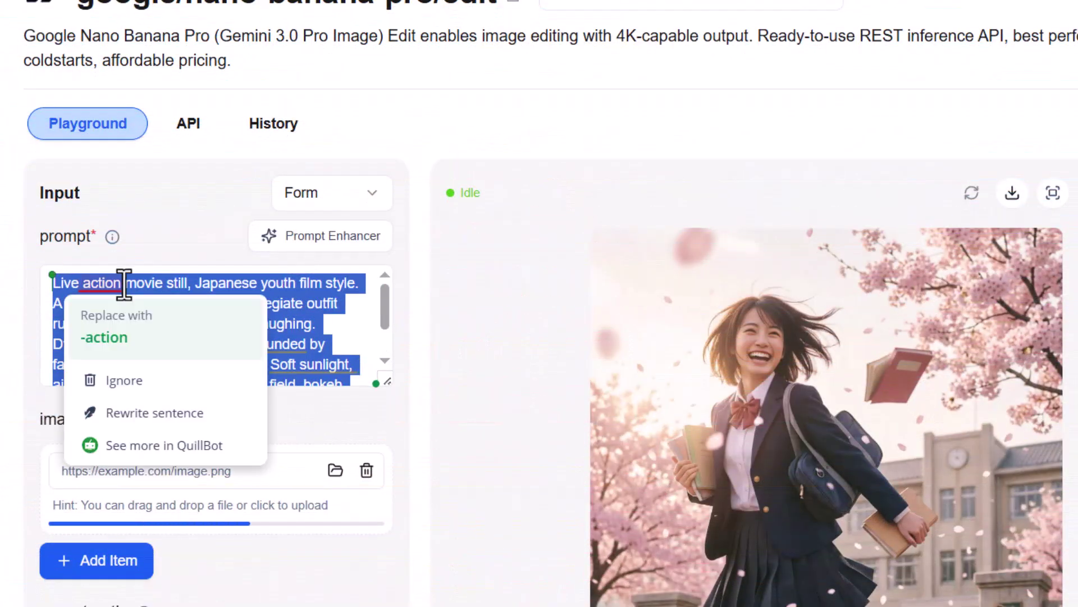
key(BackSpace)
text(Replace the red sari with a modern chic outfit. A tailored white crop blazer with high-waisted red trousers. Sleek contemporary fashion style realistic fabric folds.)
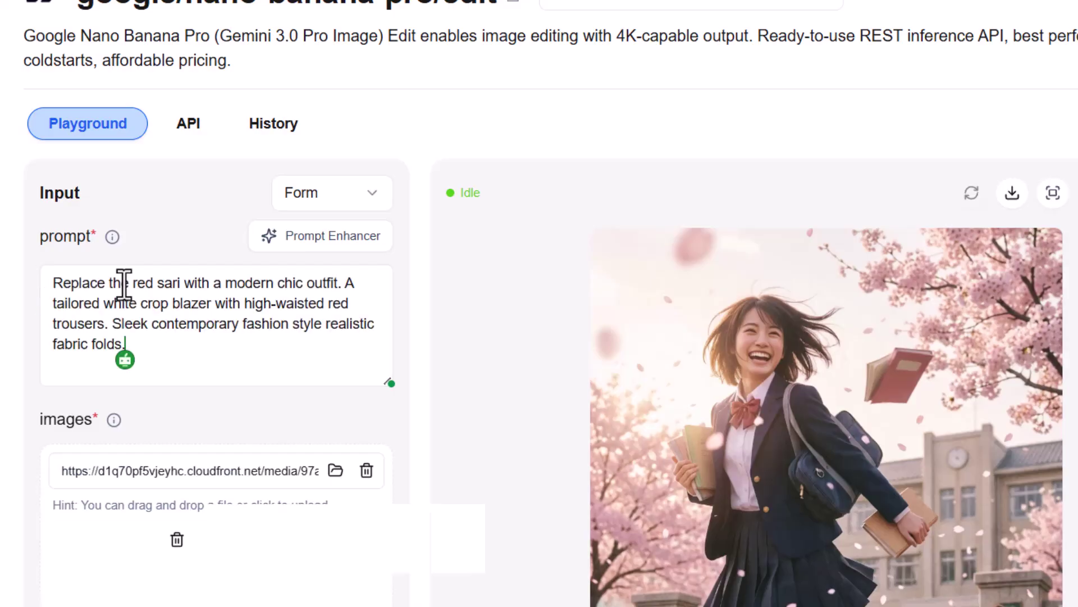
mouse_move(305, 336)
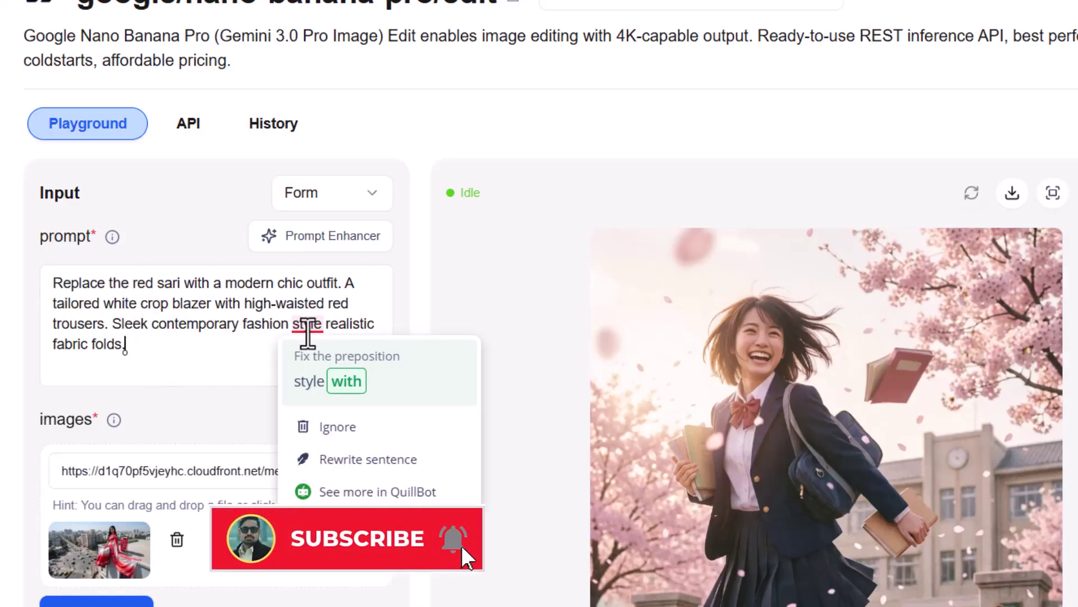
click(310, 379)
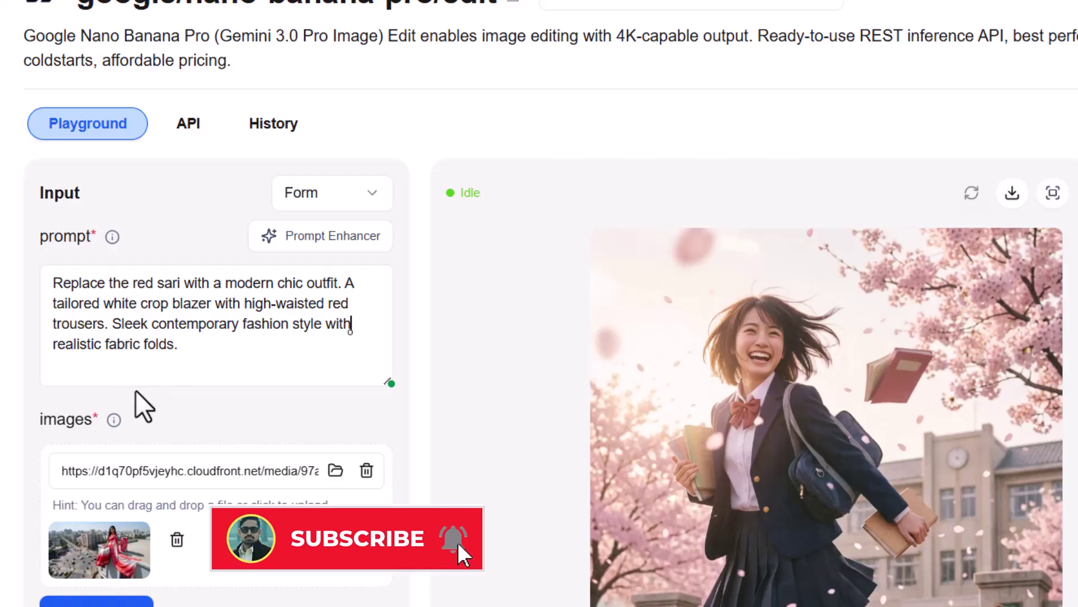
Step: Set the aspect ratio to 16:9 and run the outfit edit, keeping 1k resolution and png output
scroll(141, 390, down, 7)
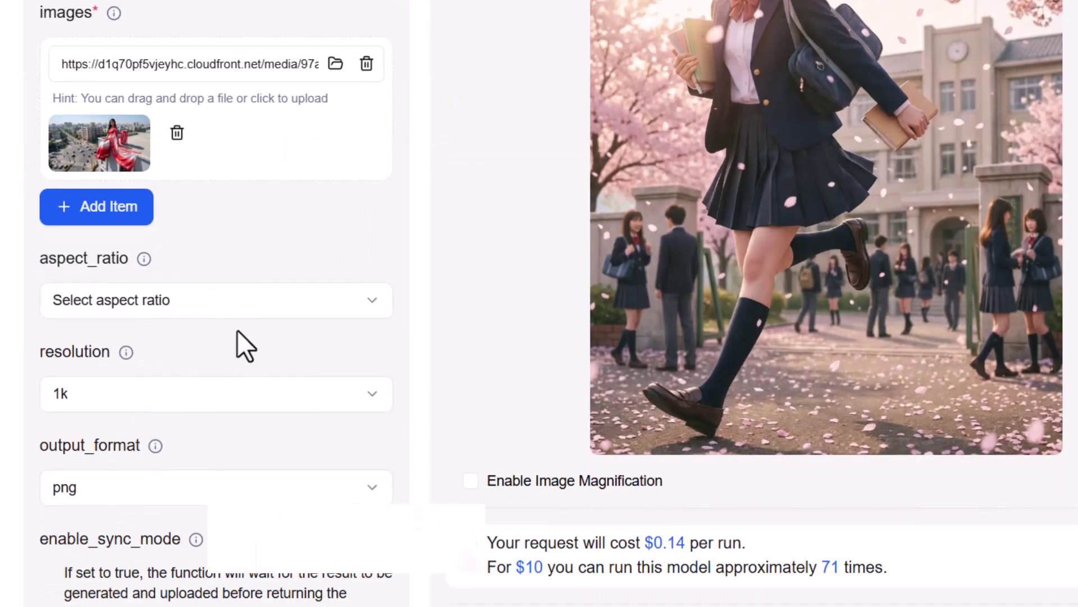
click(380, 307)
click(84, 606)
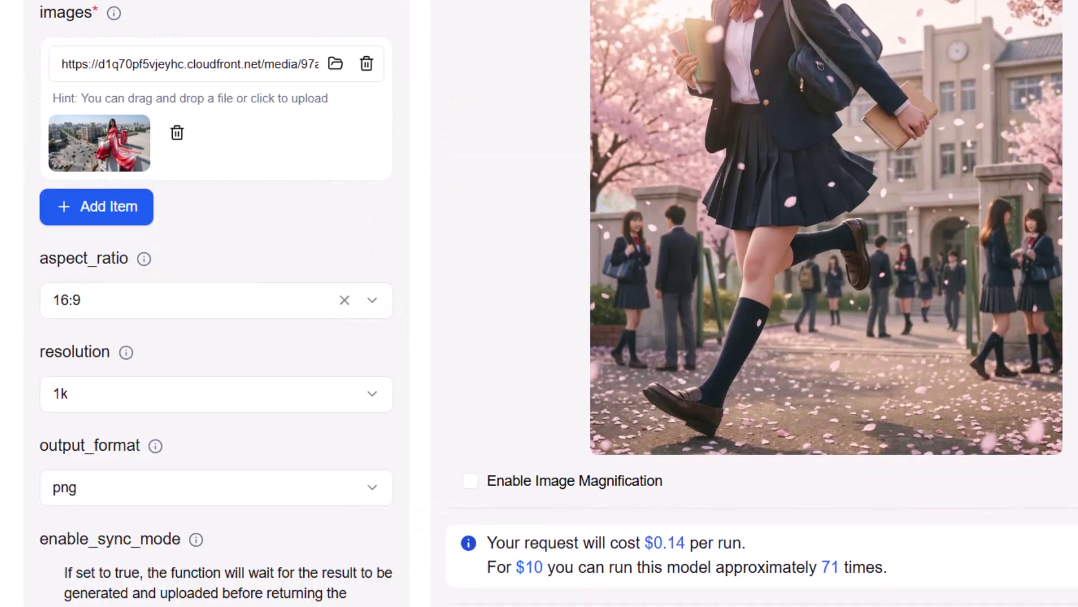
scroll(220, 505, down, 3)
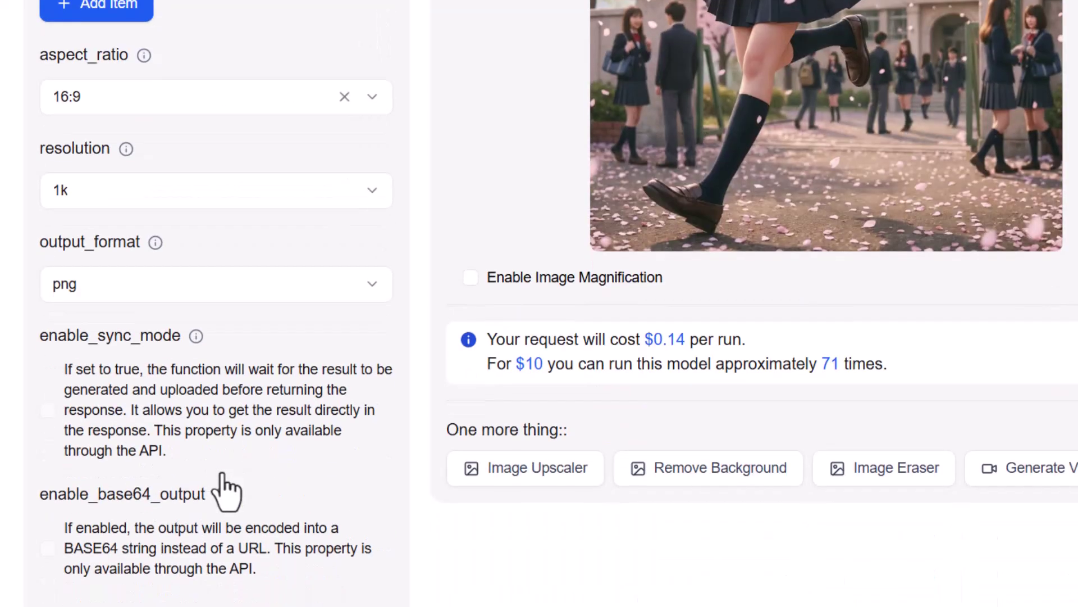
scroll(225, 490, down, 3)
click(232, 430)
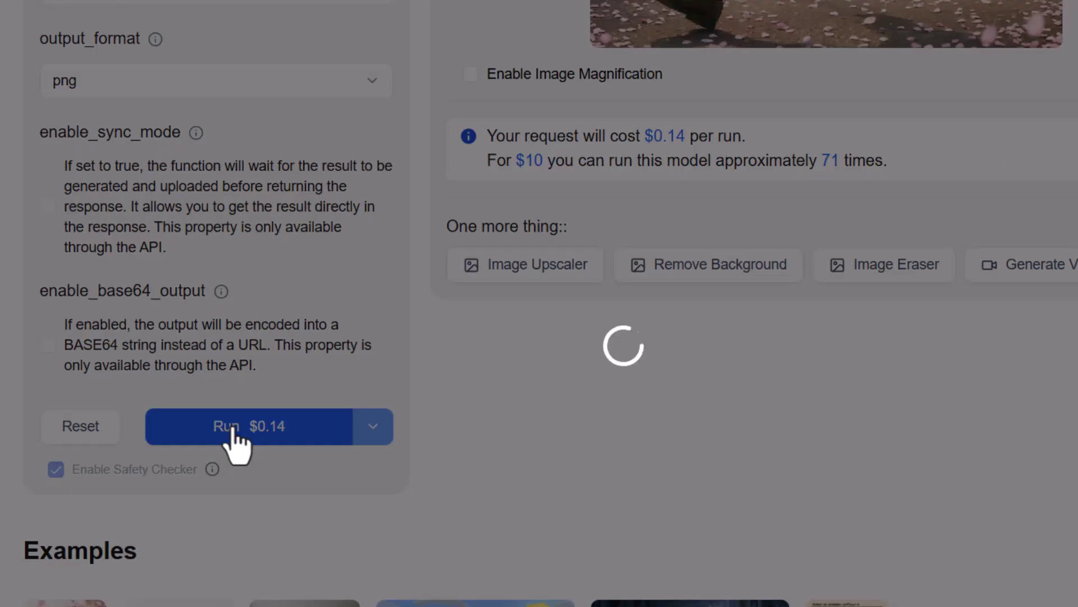
scroll(691, 491, up, 4)
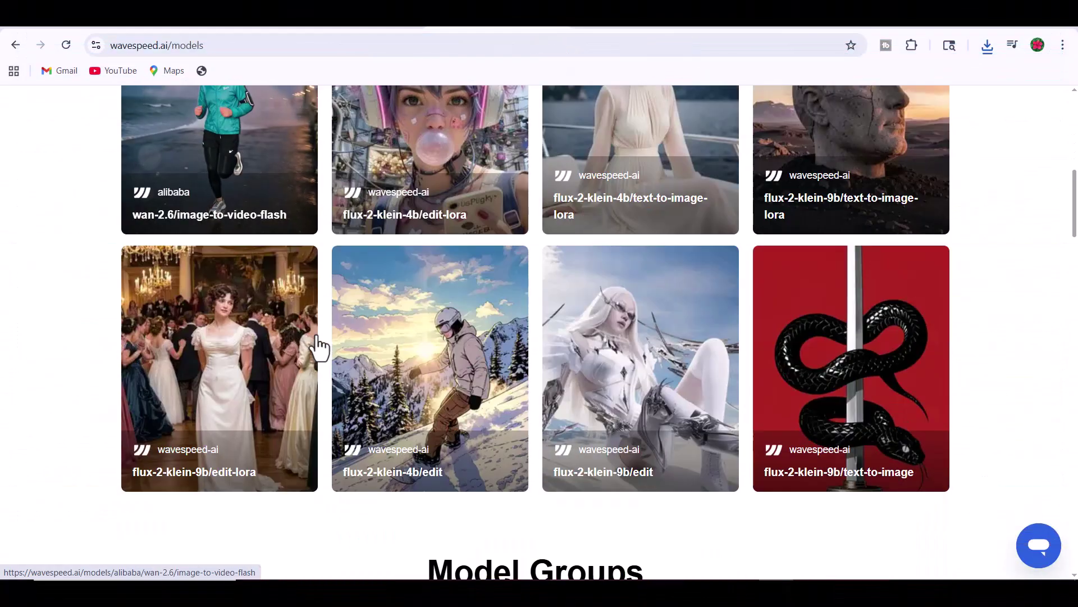
Step: Find the Google Models group and open its nano-banana-pro/edit model for a new image
scroll(319, 348, down, 10)
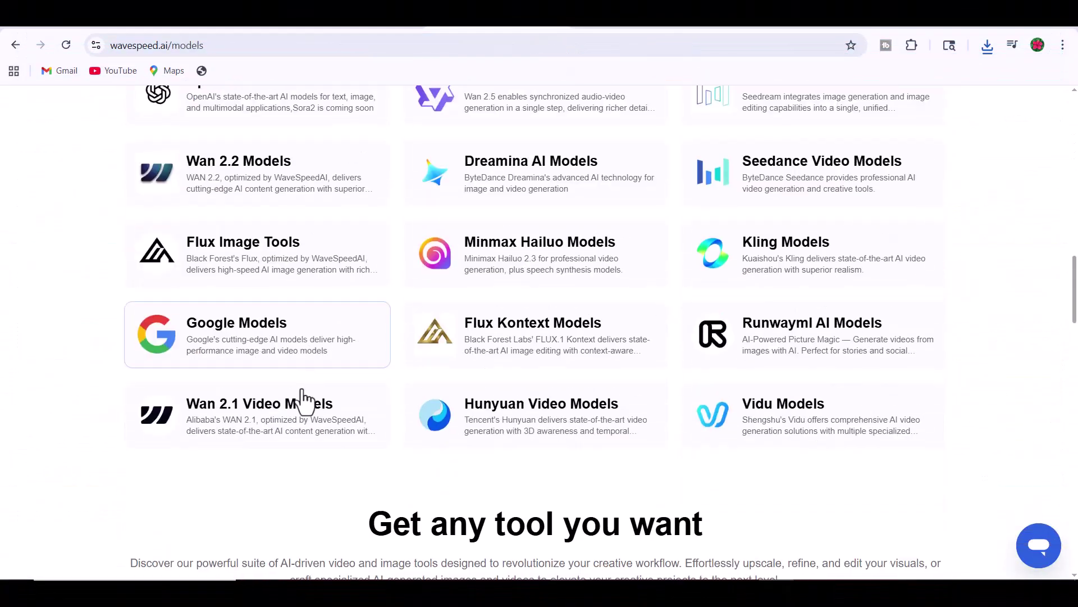
click(263, 337)
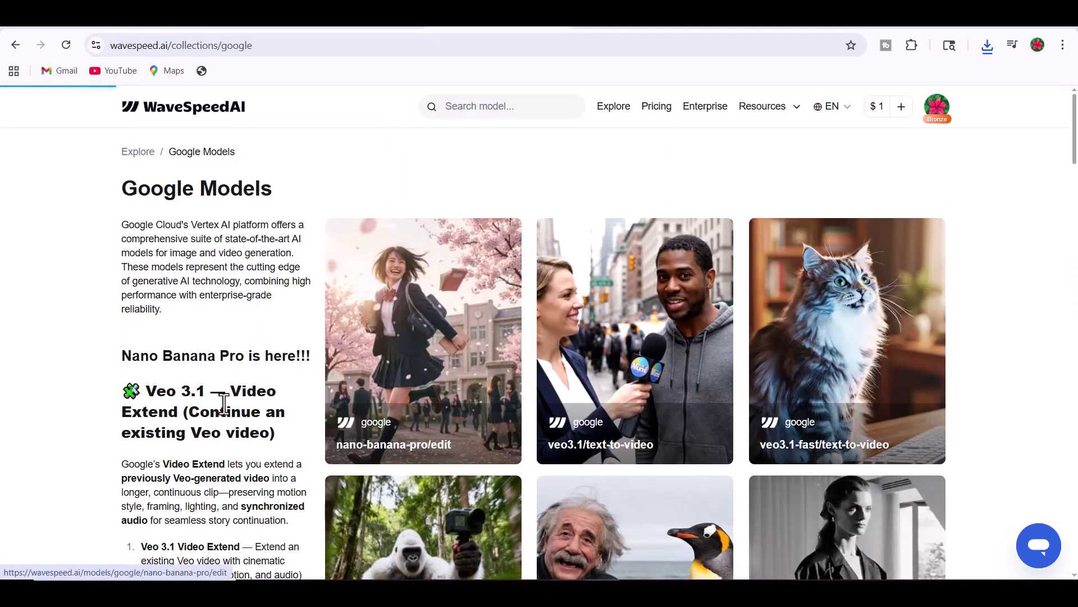
scroll(217, 432, down, 4)
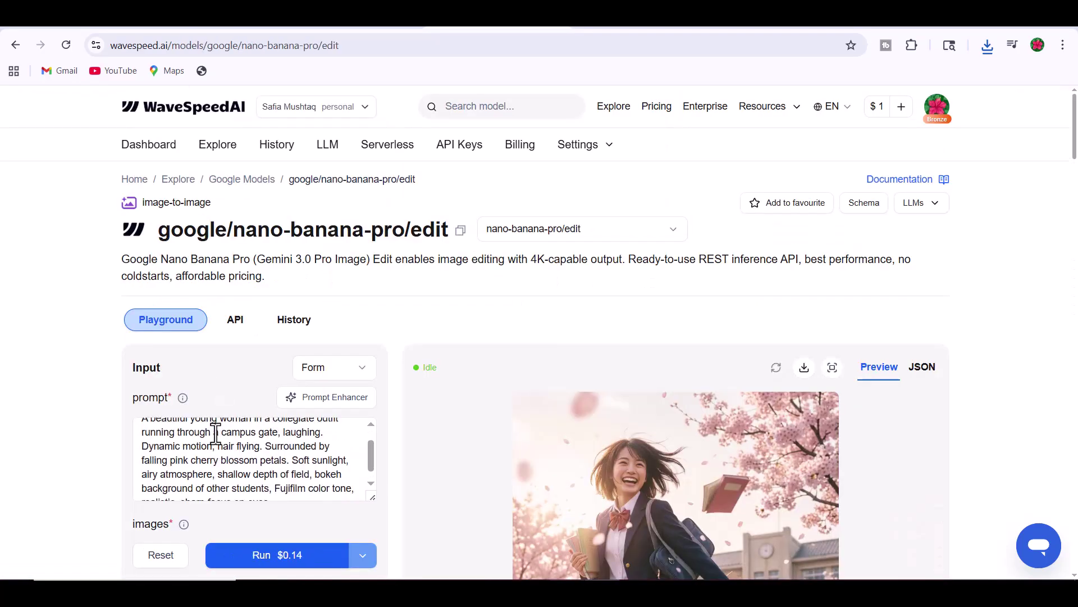
Step: Upload the McDonald's fries picture as the input image
click(227, 467)
scroll(225, 476, down, 1)
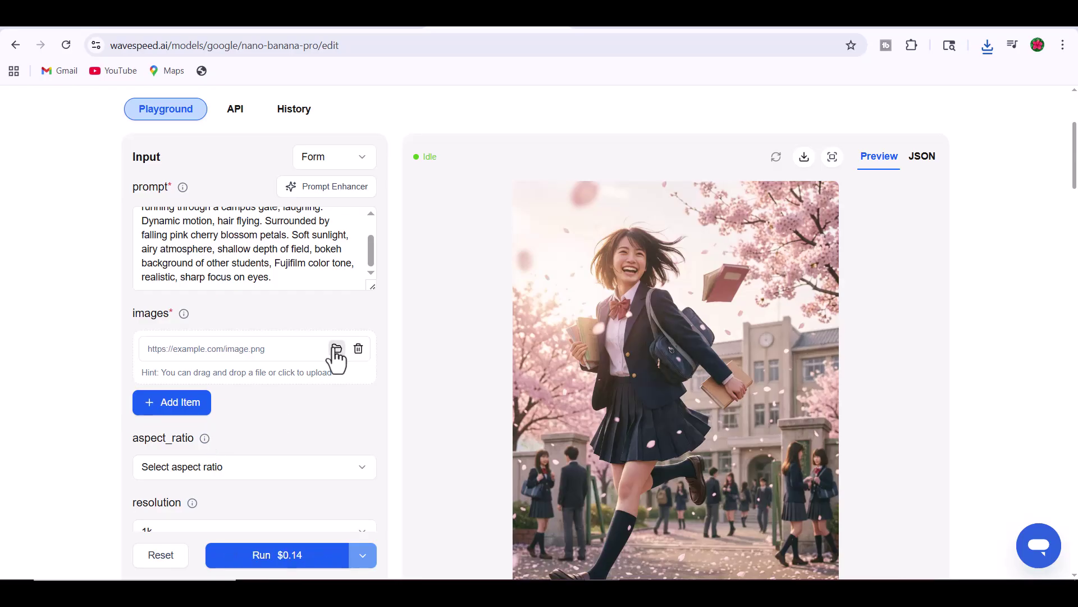
click(149, 101)
click(313, 318)
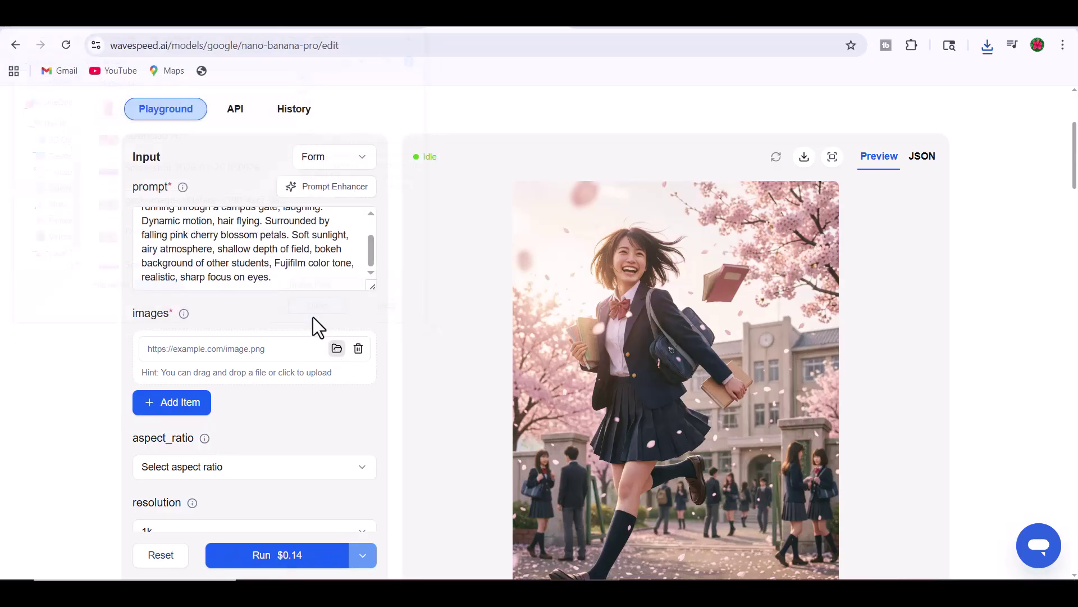
Step: Replace the sample prompt with the copied description of oversized fries as the hero of the scene
scroll(269, 433, up, 2)
drag(272, 420, 72, 258)
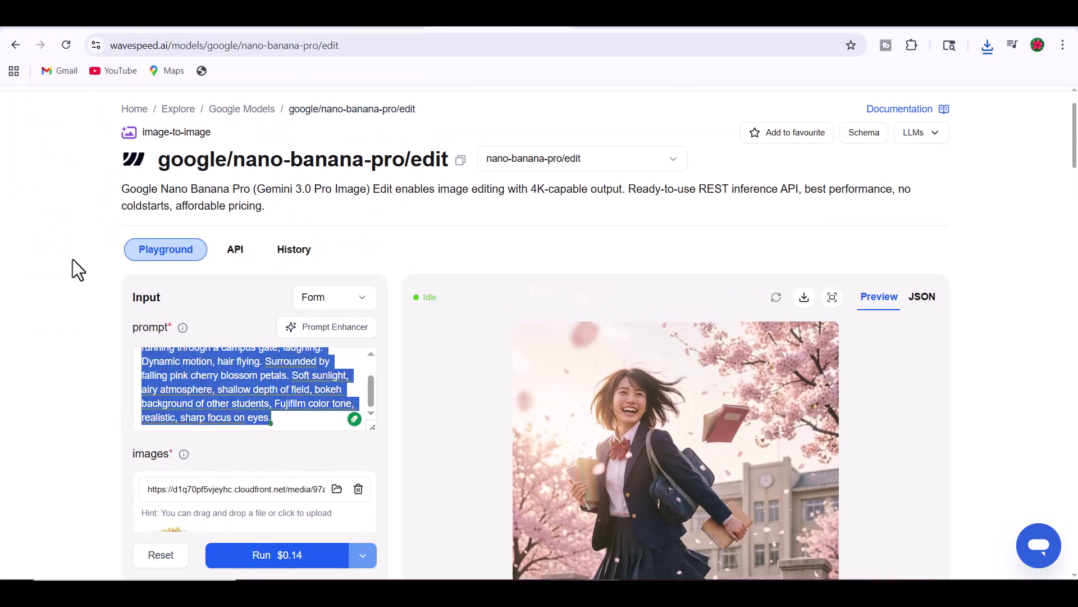
key(BackSpace)
right_click(194, 380)
click(221, 212)
Step: Set the aspect ratio of the fries image to 16:9
scroll(258, 466, down, 2)
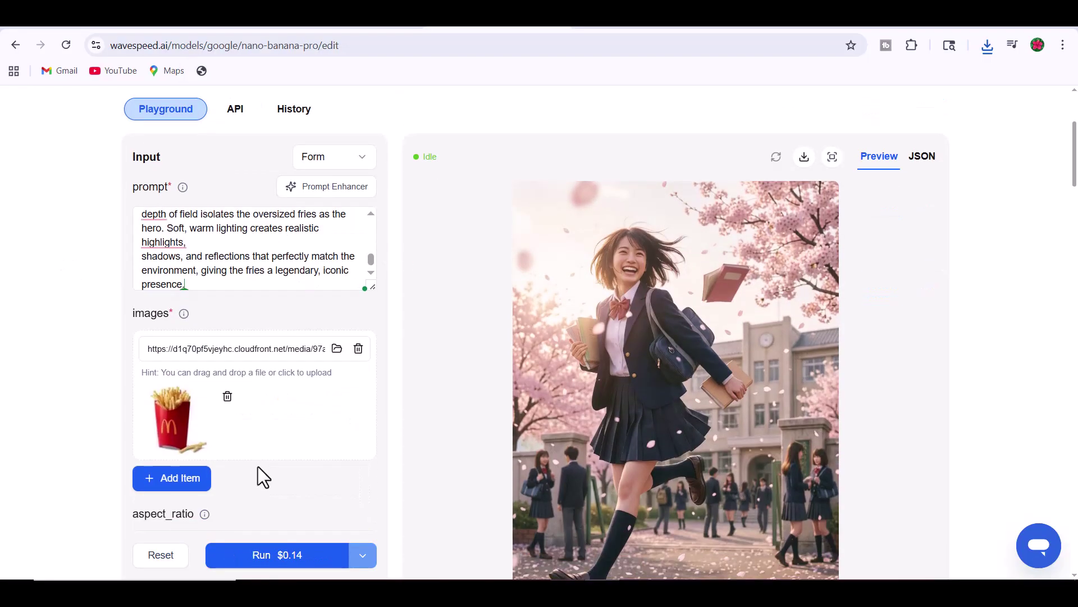
scroll(257, 468, down, 3)
click(269, 332)
click(165, 559)
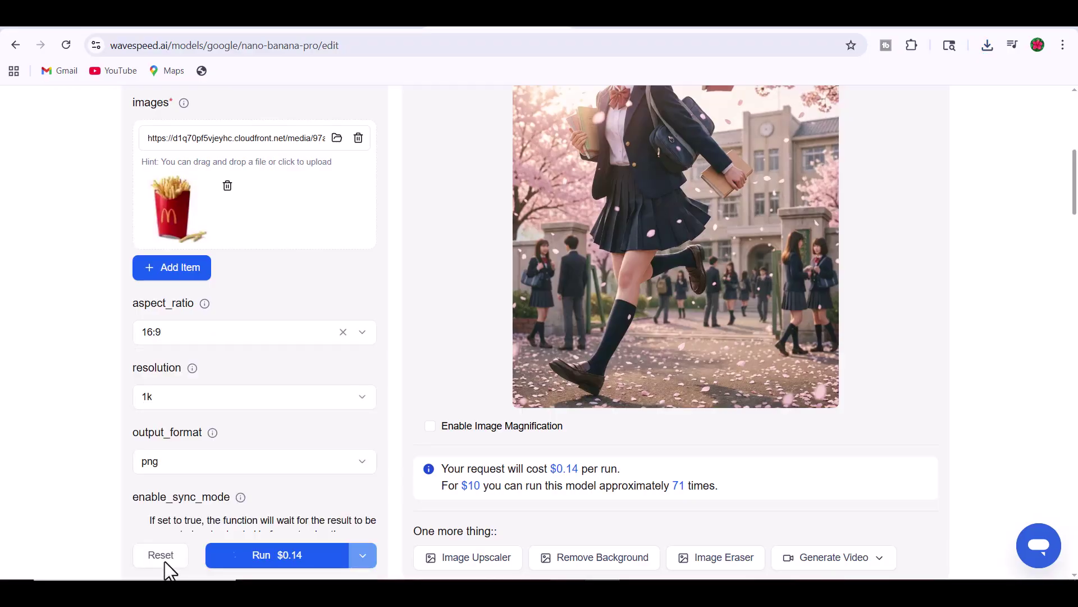